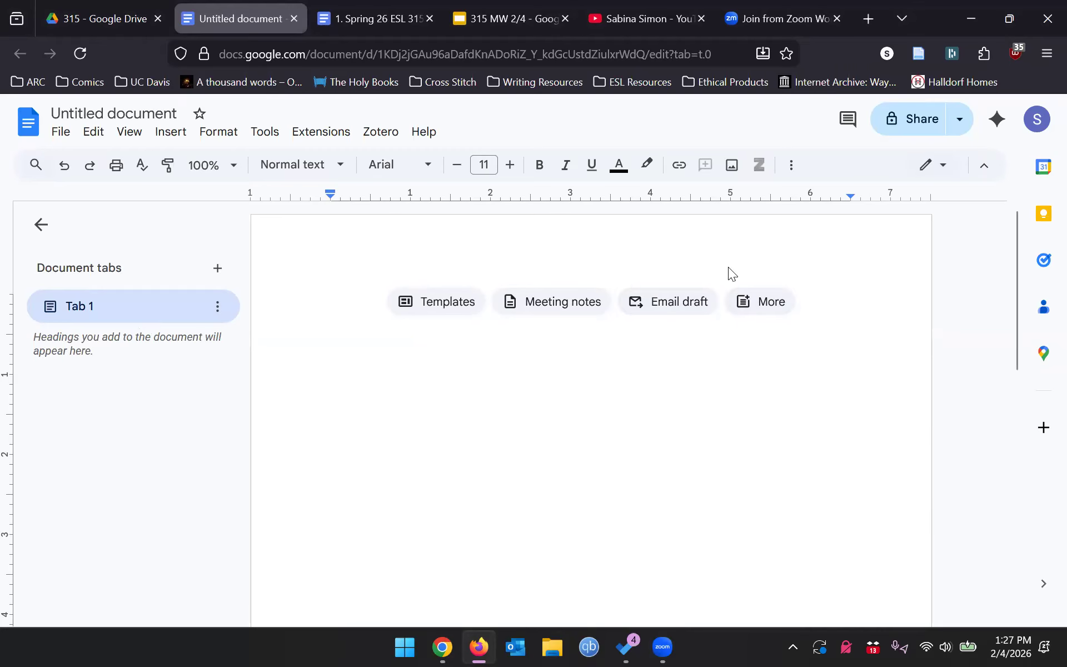
- Look over the File > New options without creating anything, then open a new Firefox tab
click(62, 132)
mouse_move(92, 133)
mouse_move(74, 164)
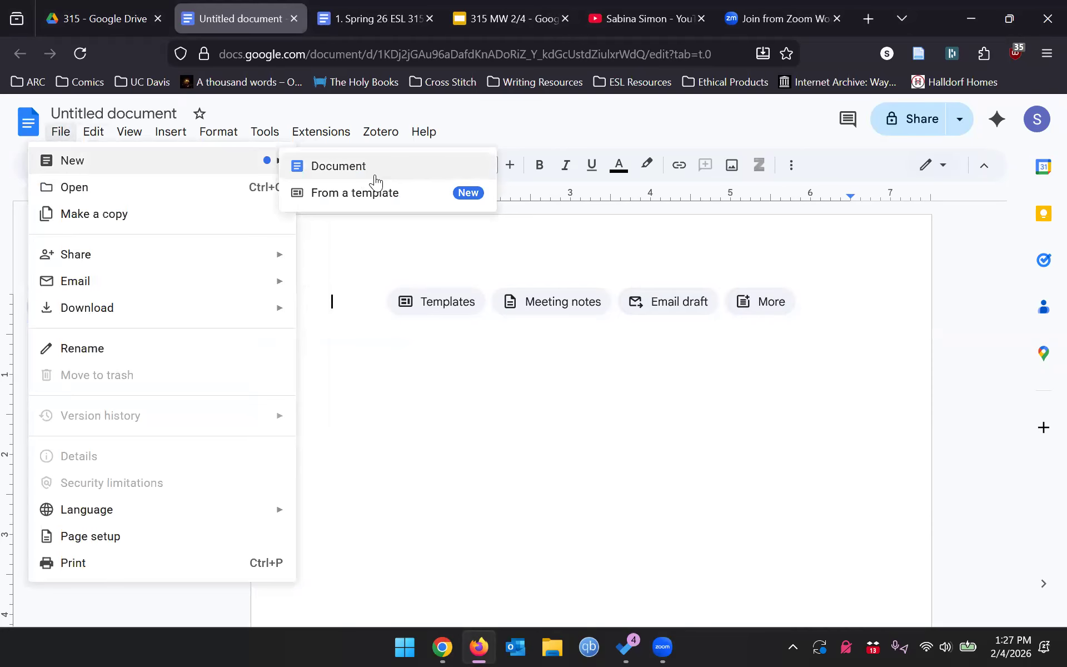
click(493, 393)
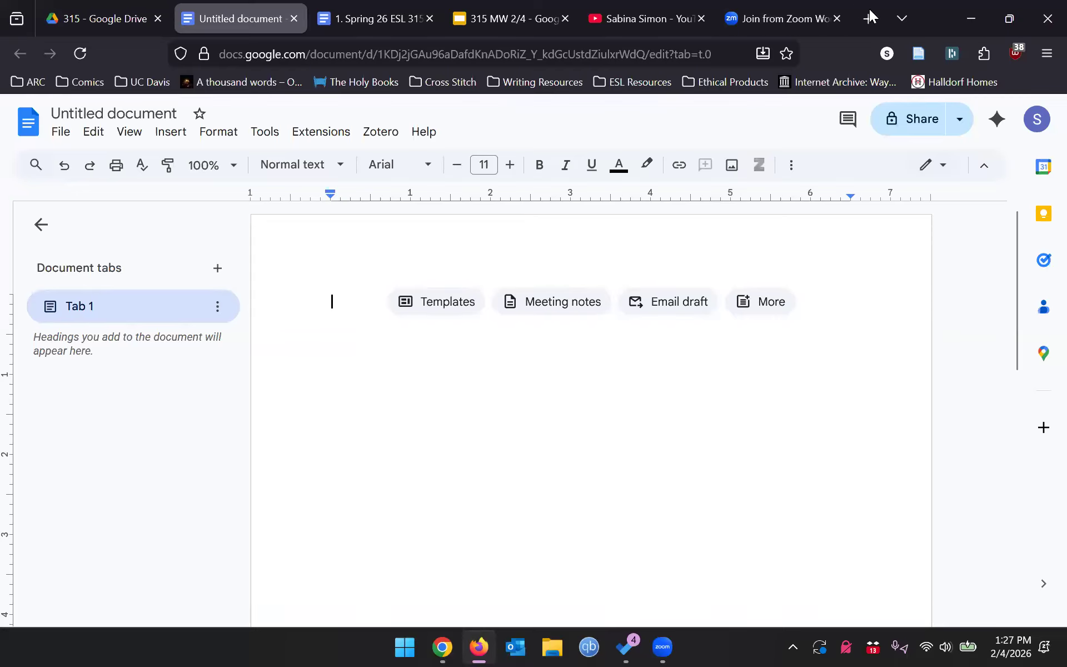
key(ctrl+t)
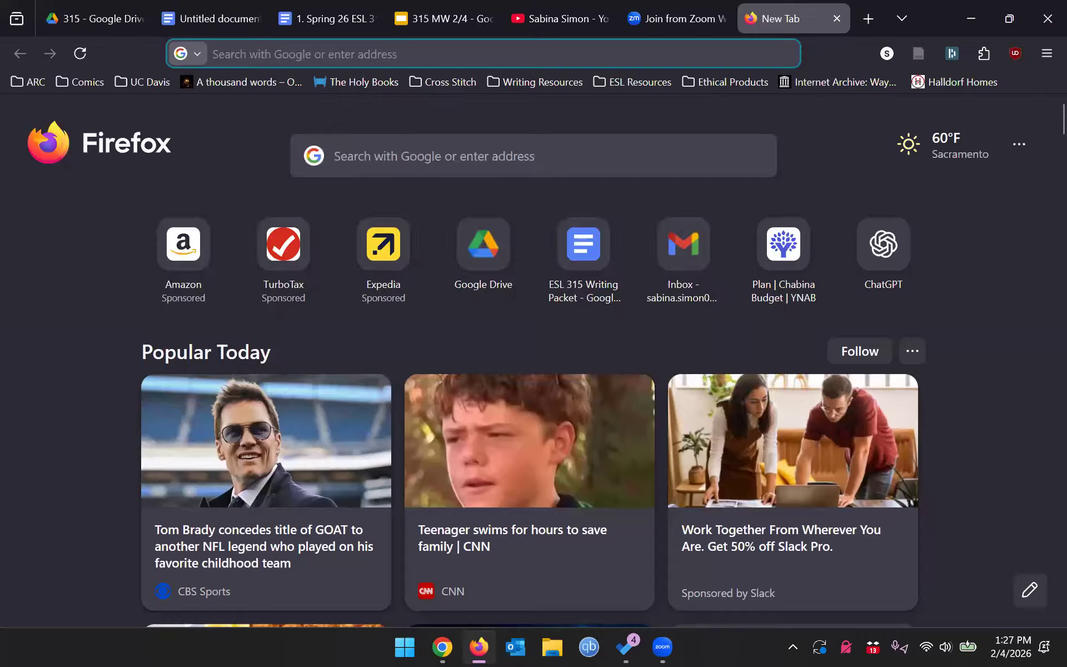
- Search 'owl at purdue mla', open the Purdue OWL MLA guide, and return to the untitled document
text(owl at purdue mla)
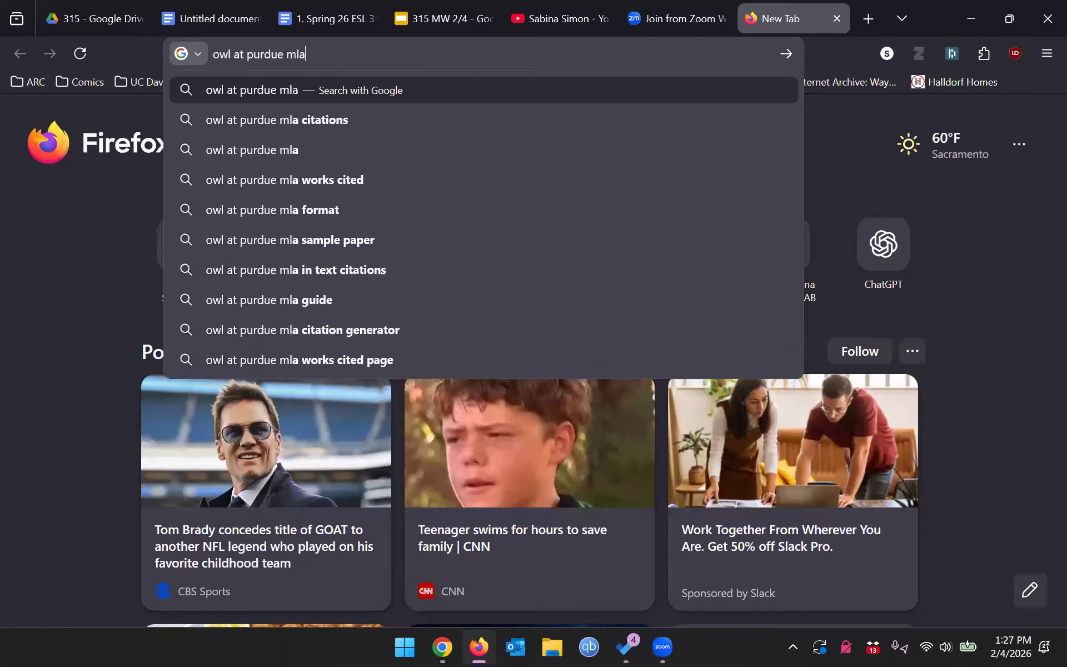
key(Return)
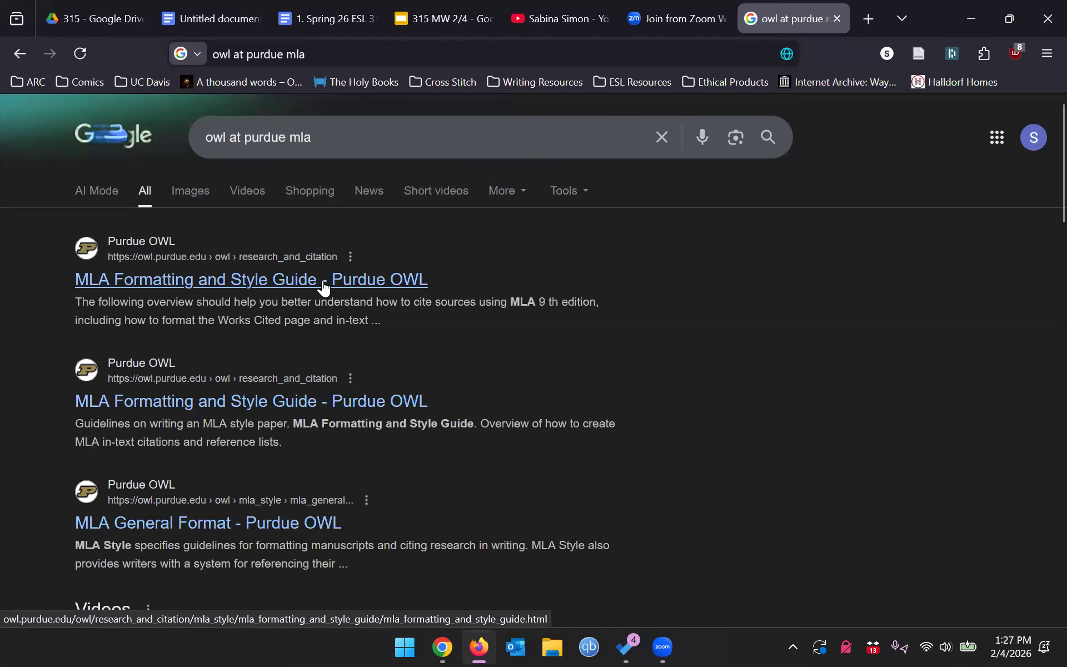
click(324, 281)
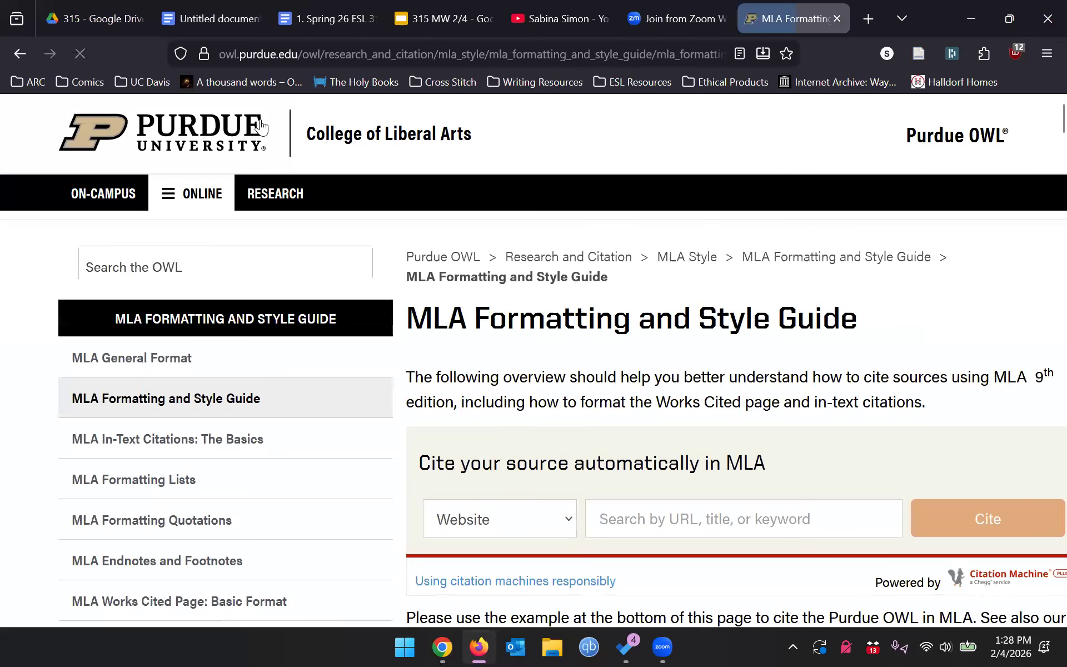
scroll(250, 362, down, 3)
scroll(592, 260, down, 2)
scroll(792, 261, up, 5)
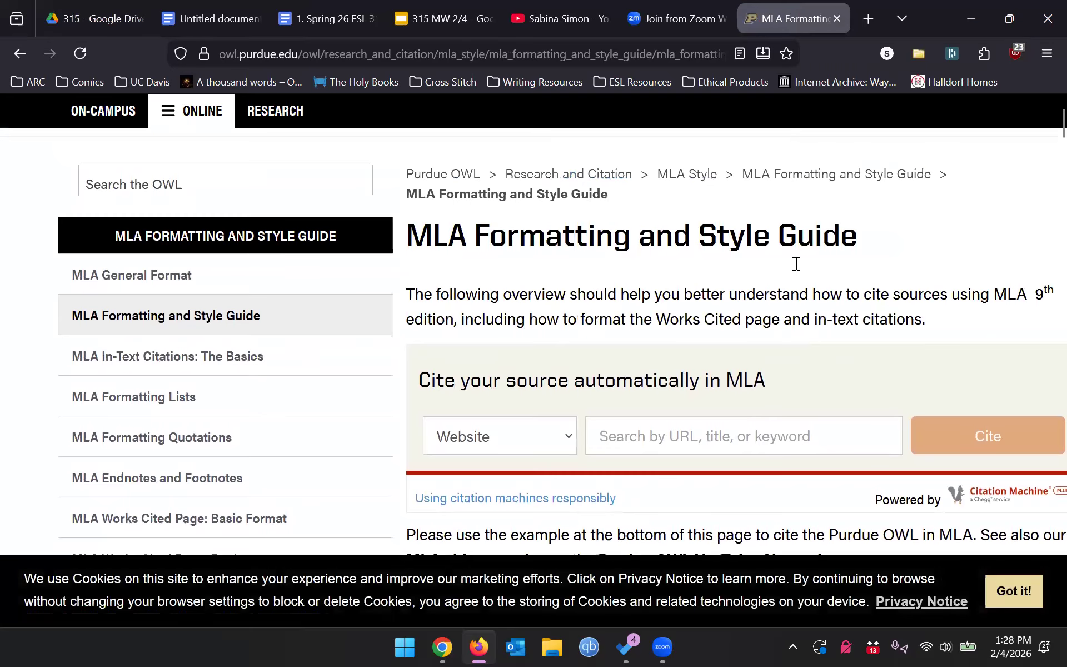
click(219, 13)
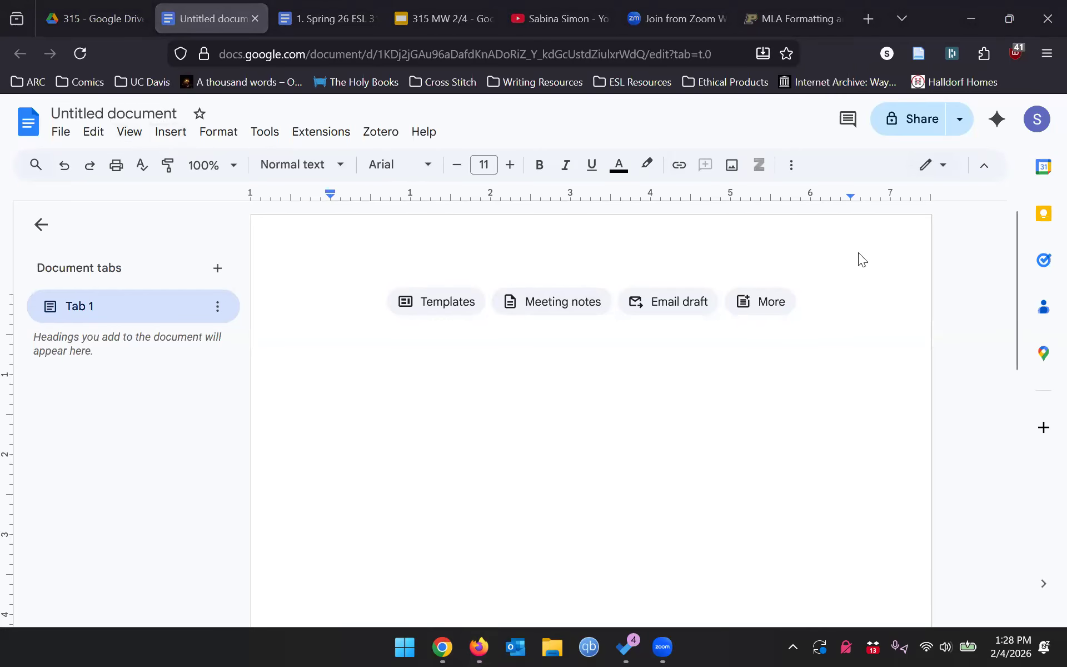
- Insert top-right header page numbering through Insert > Page elements > Page numbers
click(870, 261)
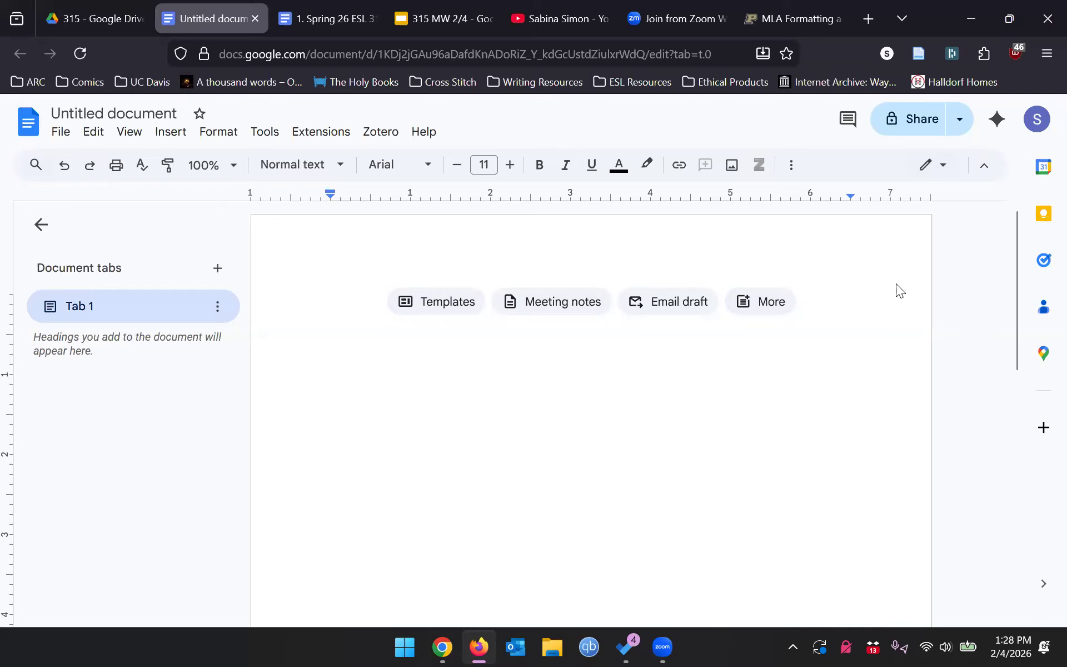
click(165, 133)
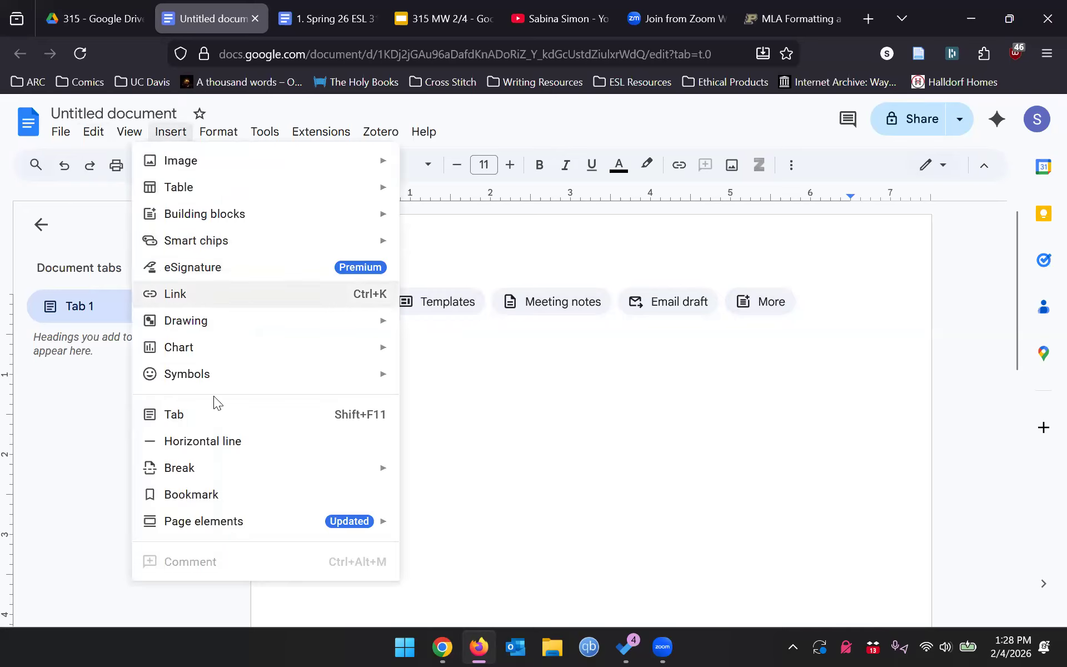
mouse_move(215, 530)
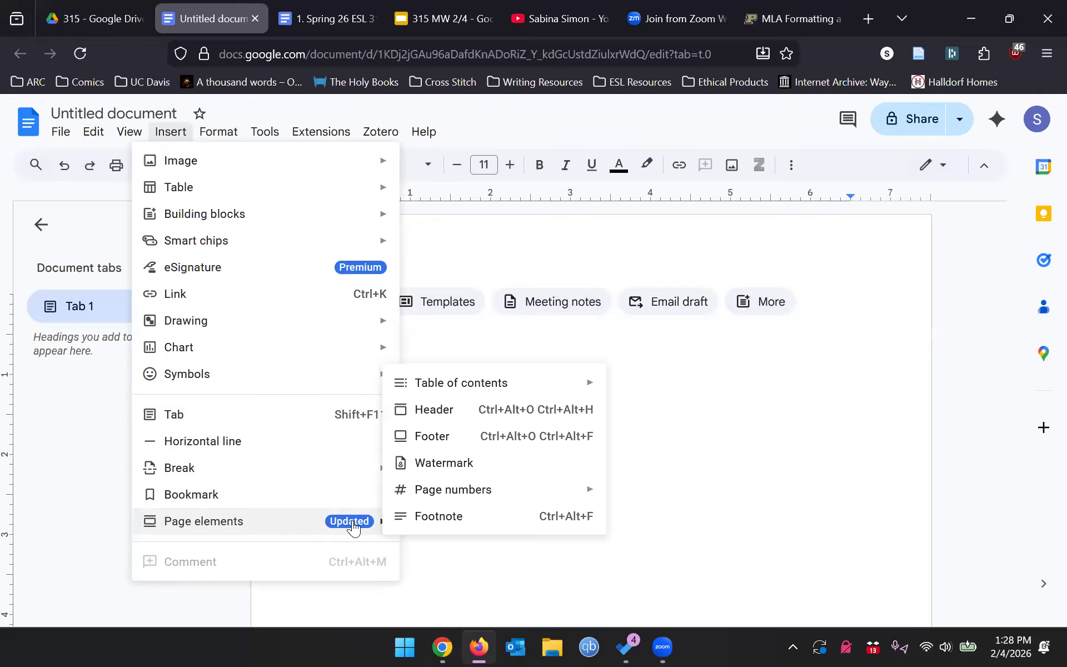
mouse_move(476, 489)
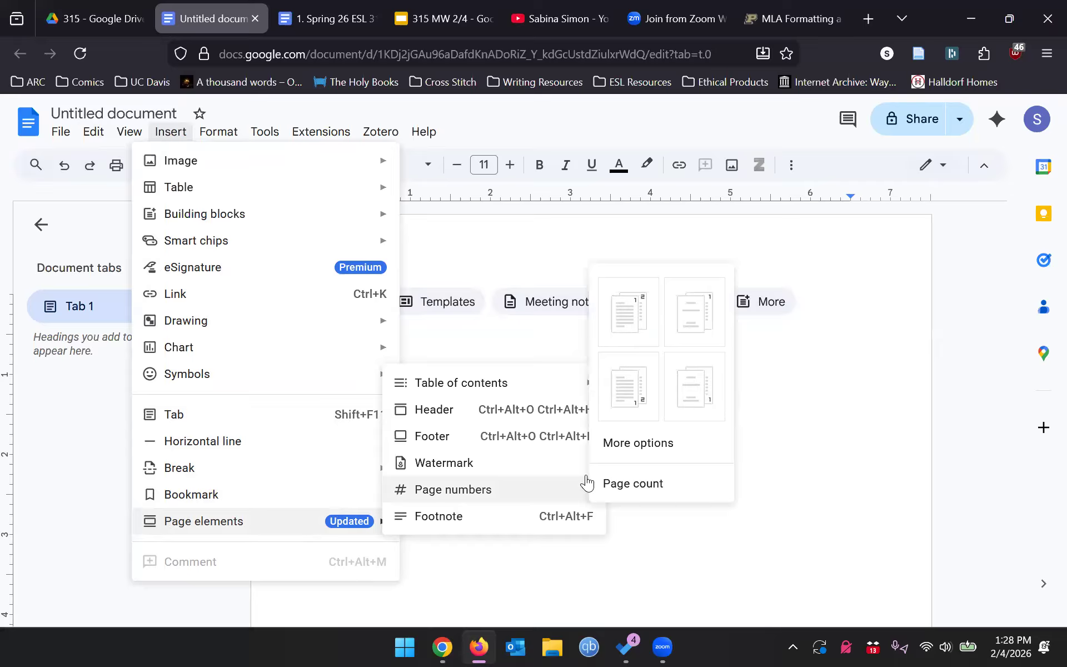
click(623, 317)
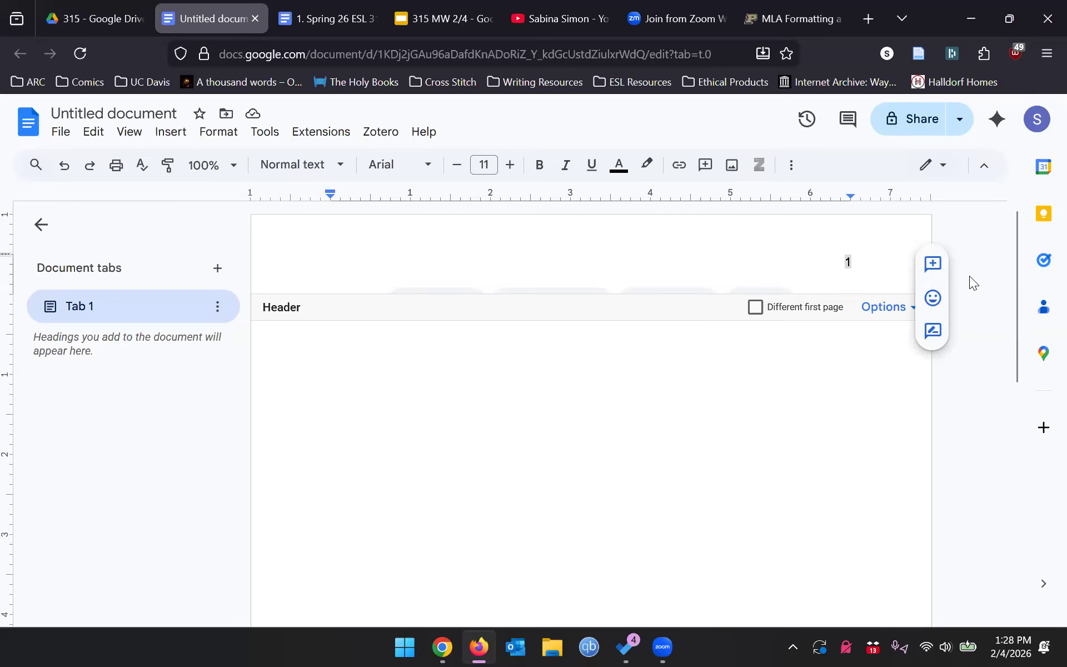
- Type the author's surname before the header page number and format that line Times New Roman 12
text(Simon)
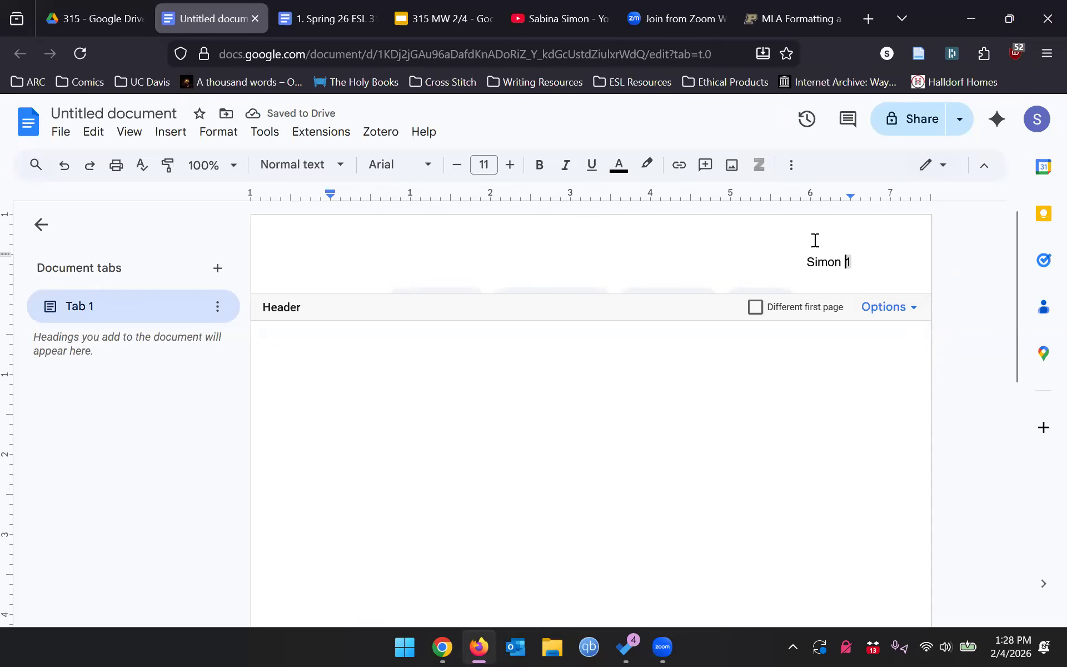
click(858, 253)
triple_click(884, 263)
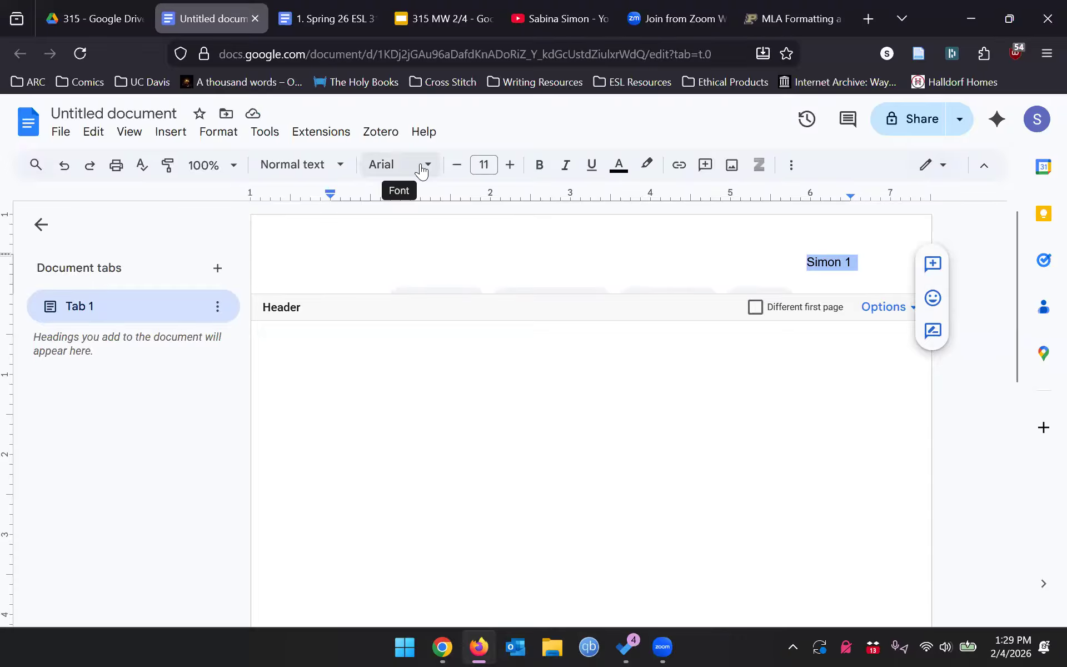
click(420, 170)
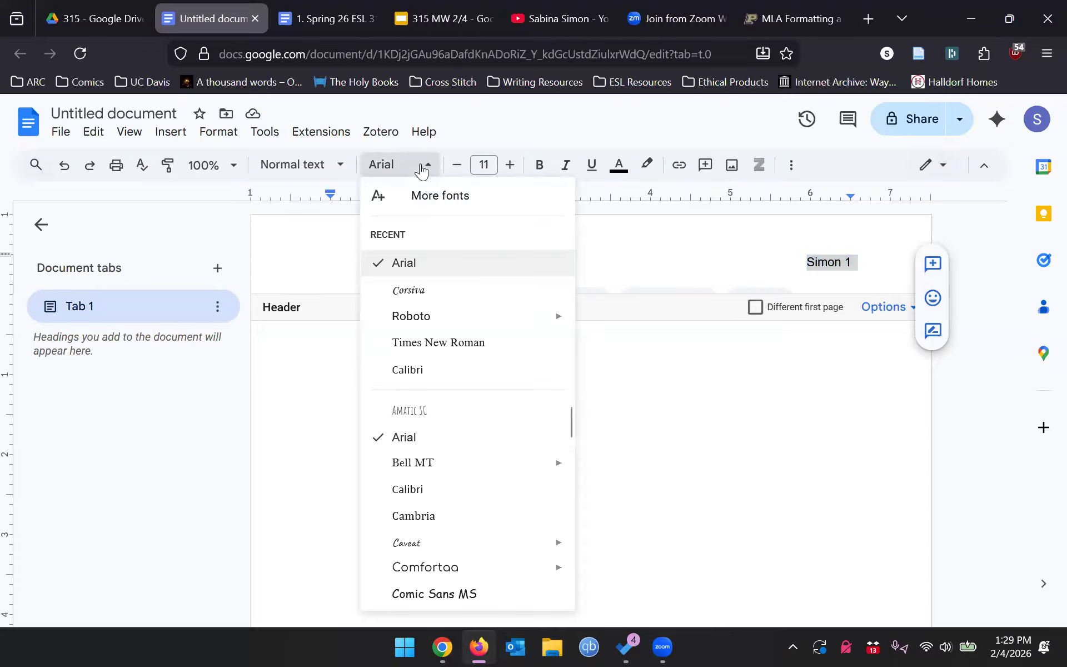
click(435, 343)
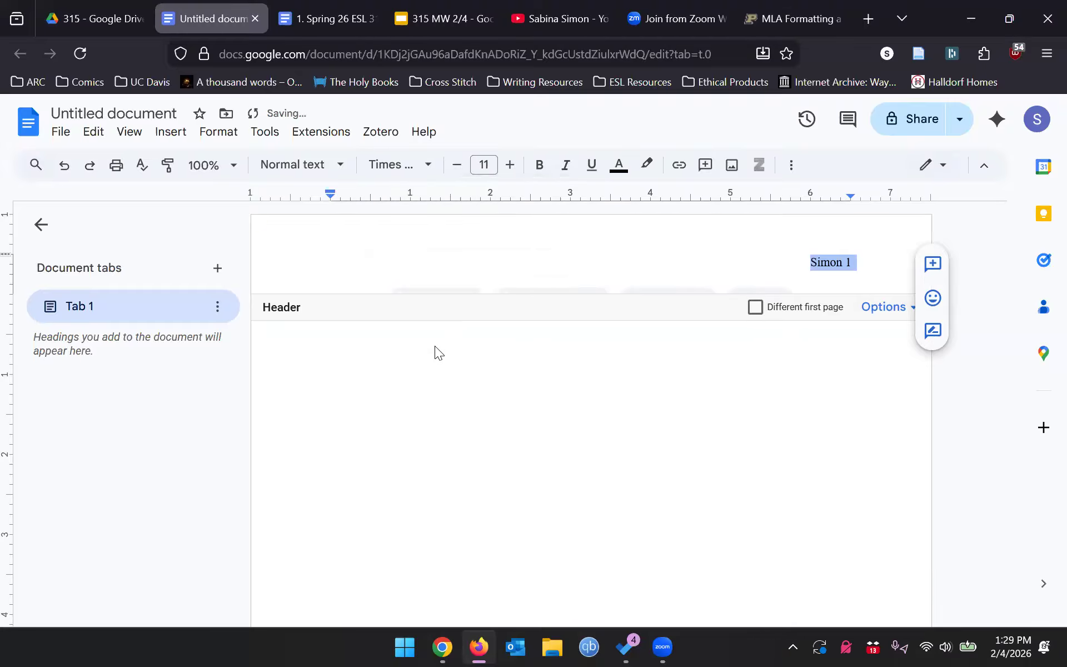
click(484, 165)
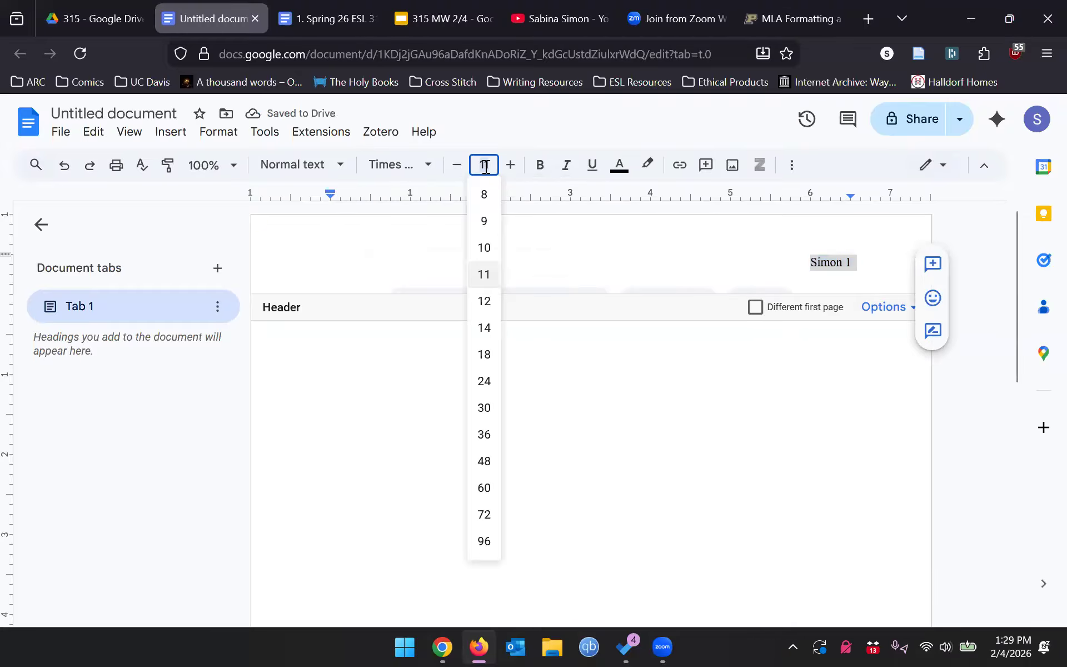
text(12)
key(Return)
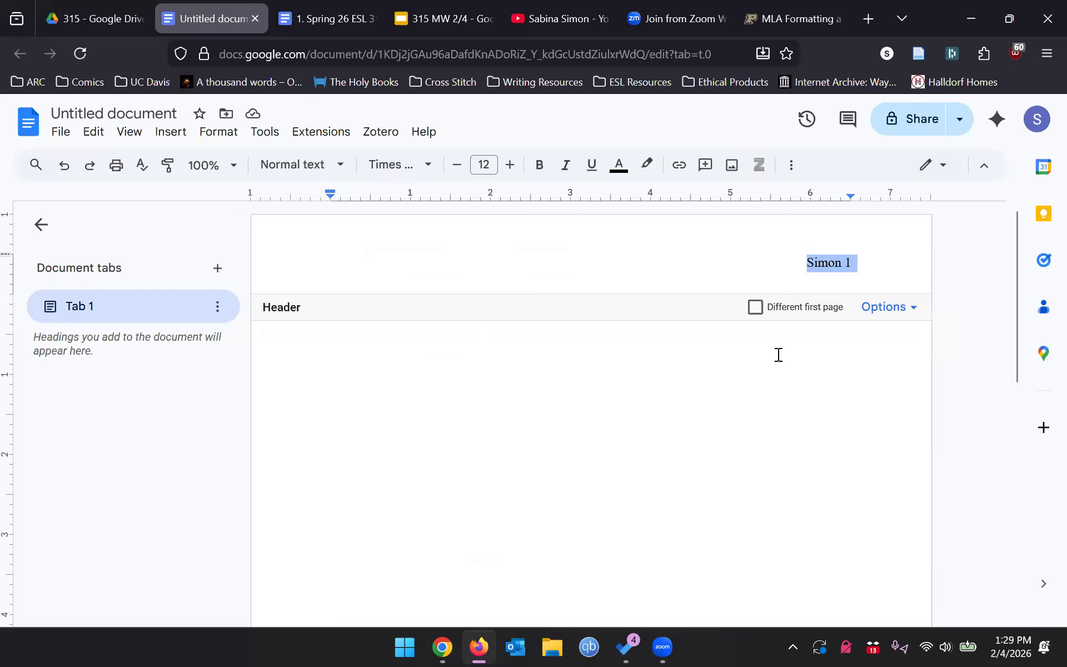
click(442, 411)
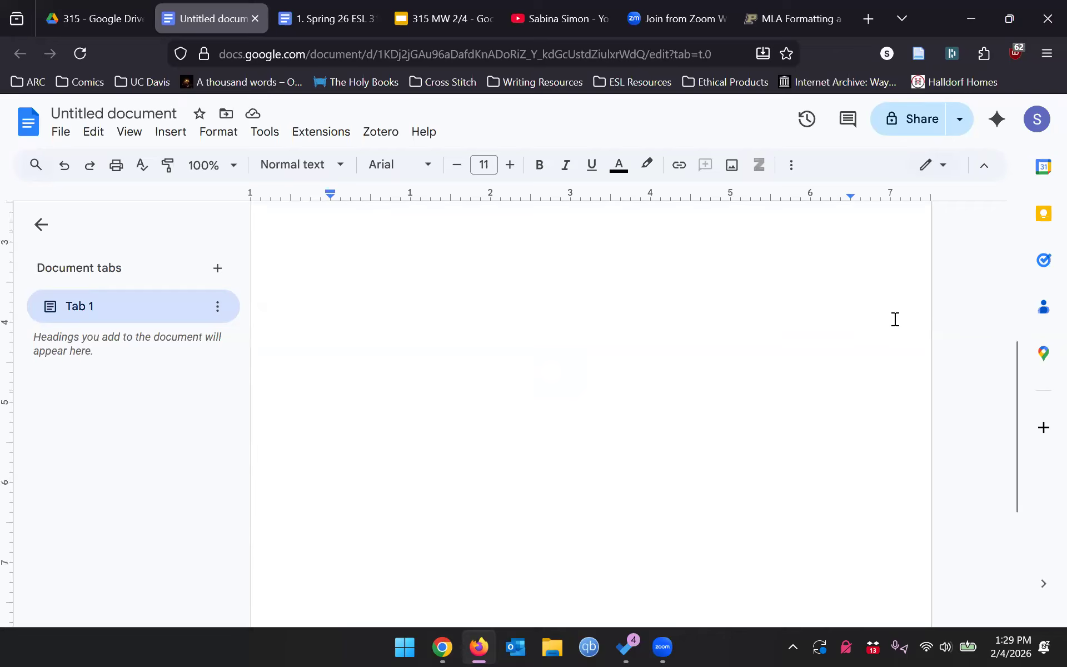
- Type the student's full name and the instructor's name as the first two heading lines
scroll(767, 369, down, 8)
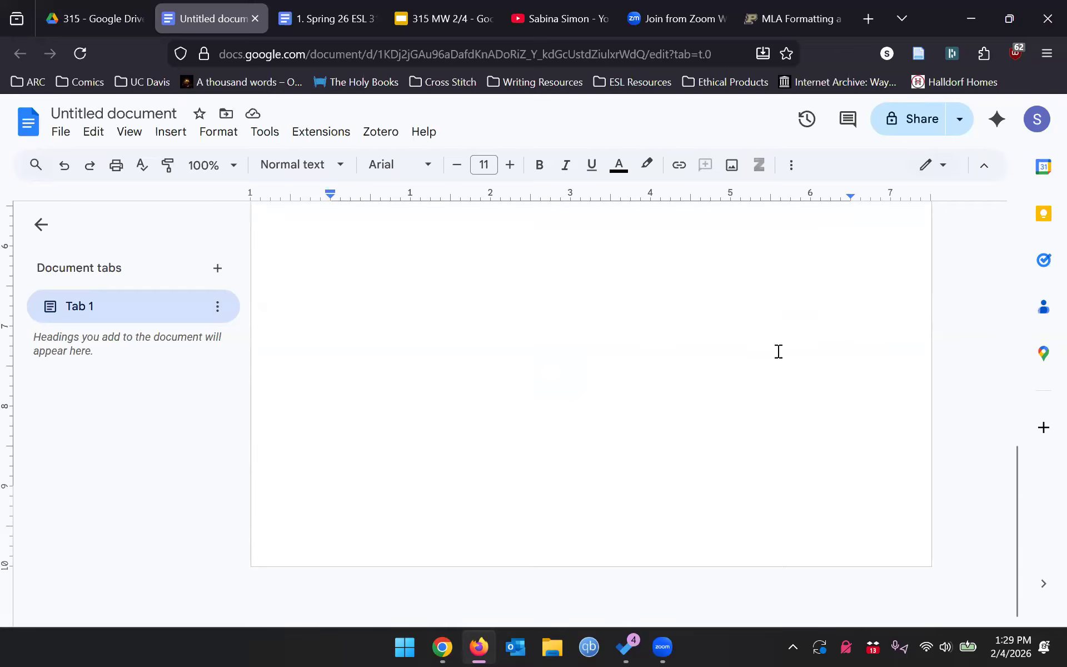
scroll(790, 382, up, 8)
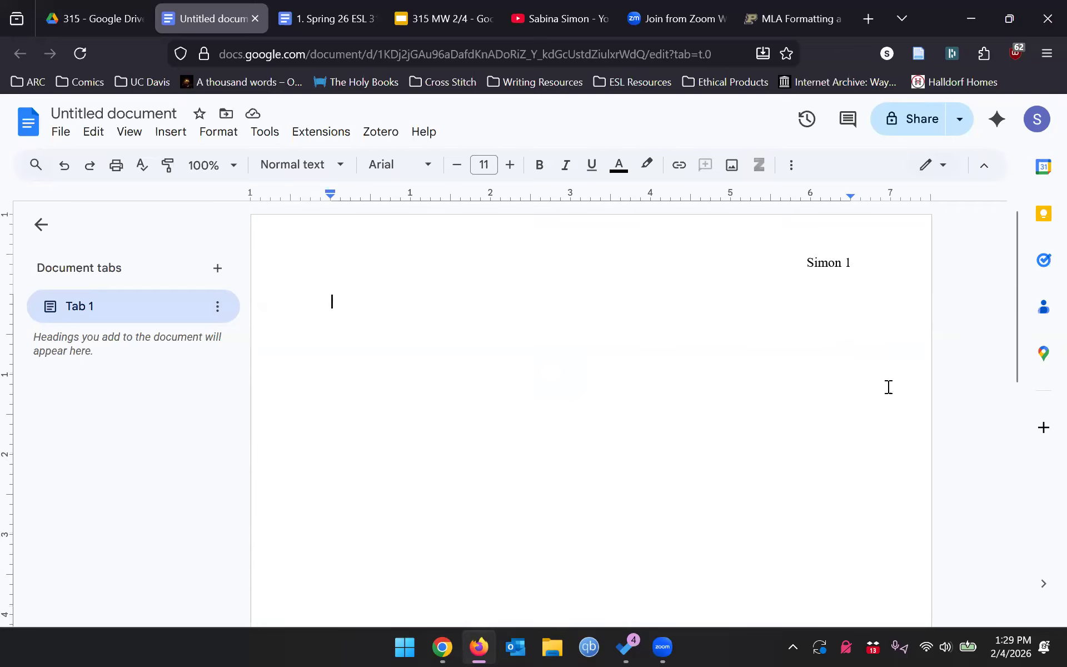
scroll(888, 387, down, 8)
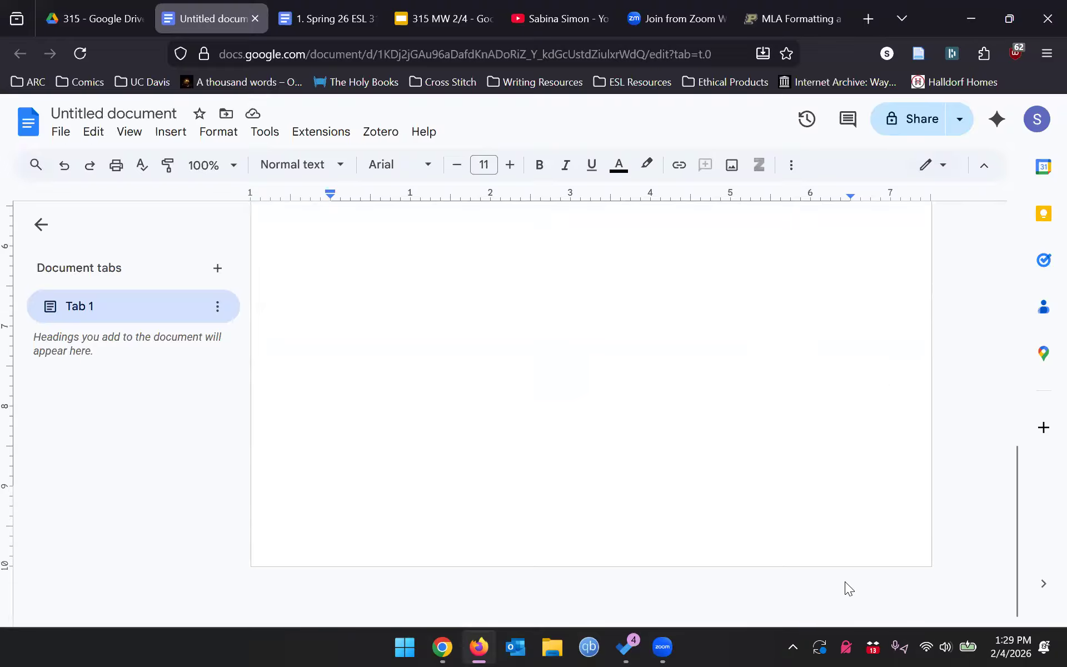
key(ctrl+Home)
scroll(907, 389, up, 2)
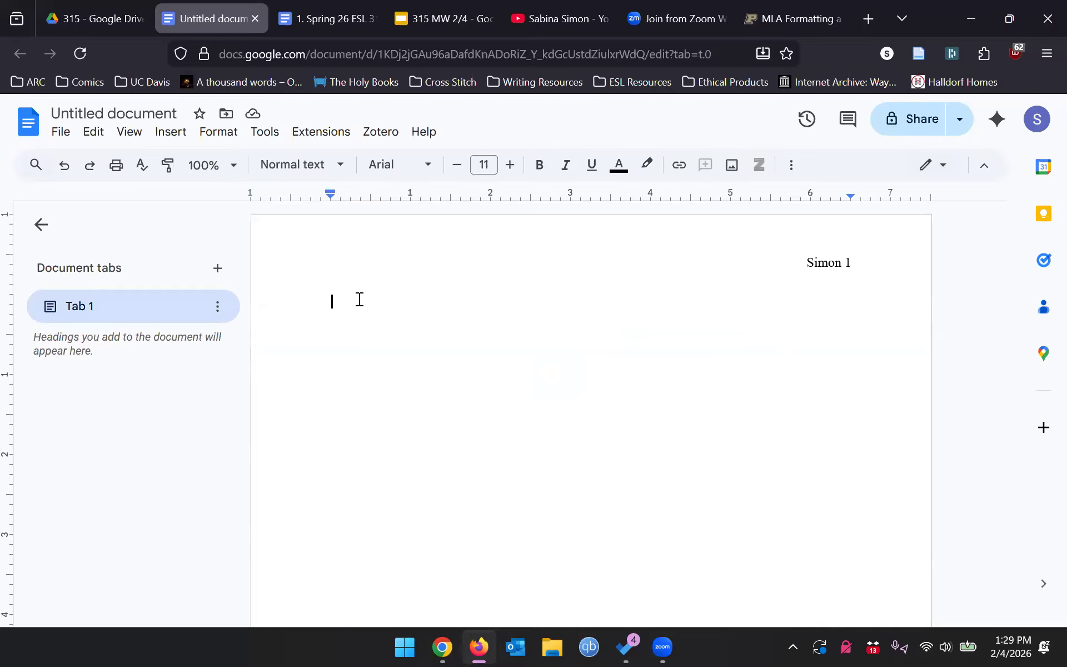
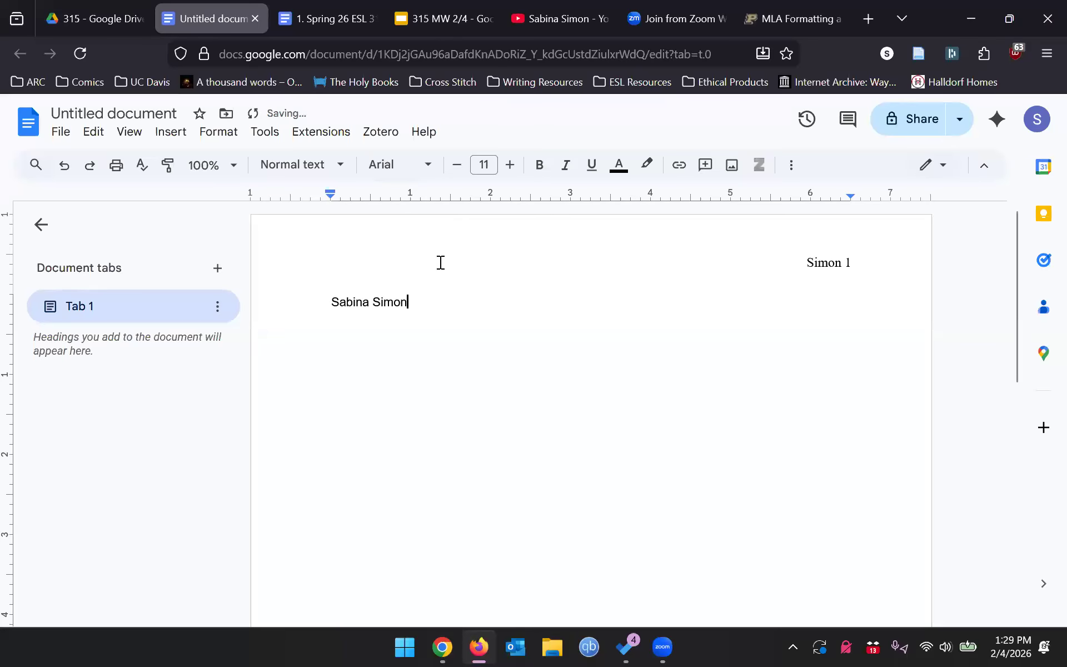
key(Return)
text(Professor John Smith)
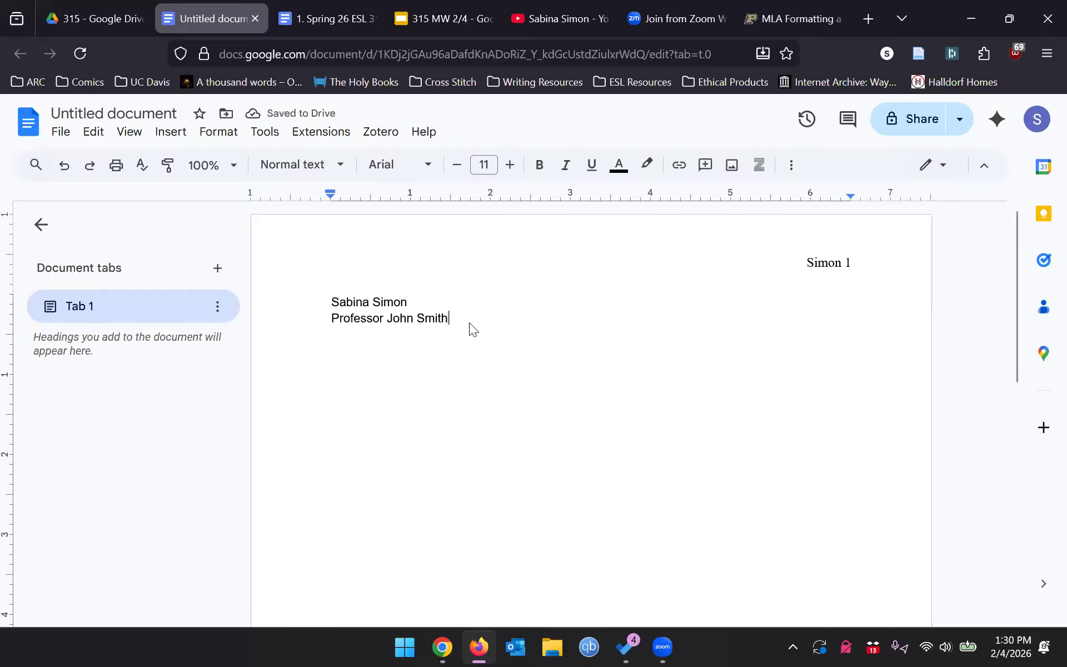
- Add heading lines 'ESL 315' and '8 February 2026', followed by a blank line
triple_click(365, 306)
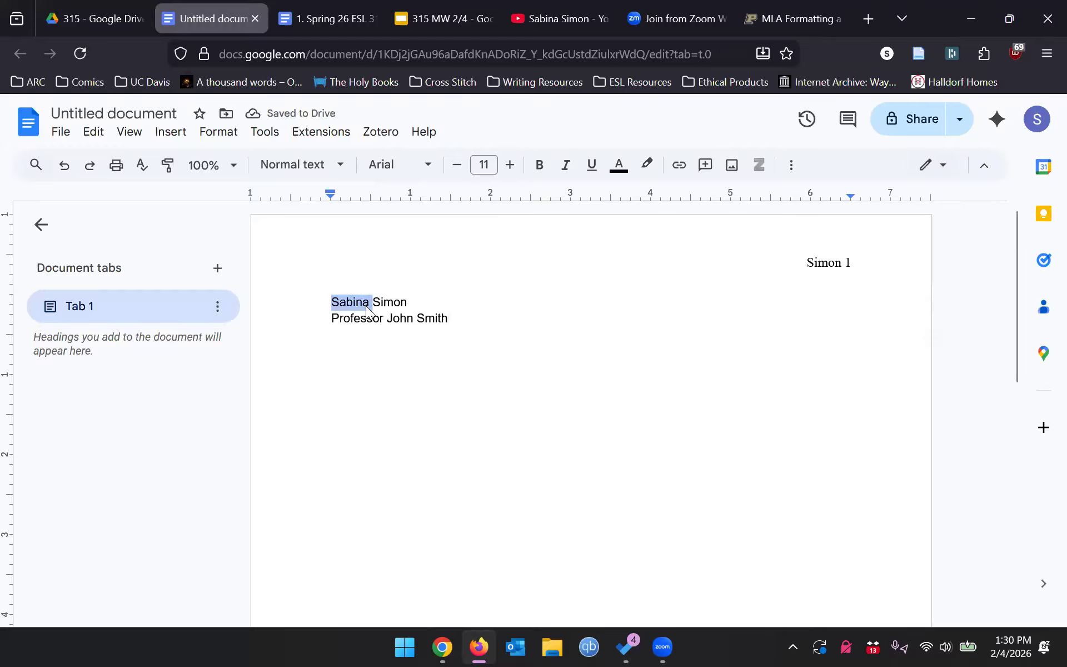
triple_click(416, 321)
click(472, 324)
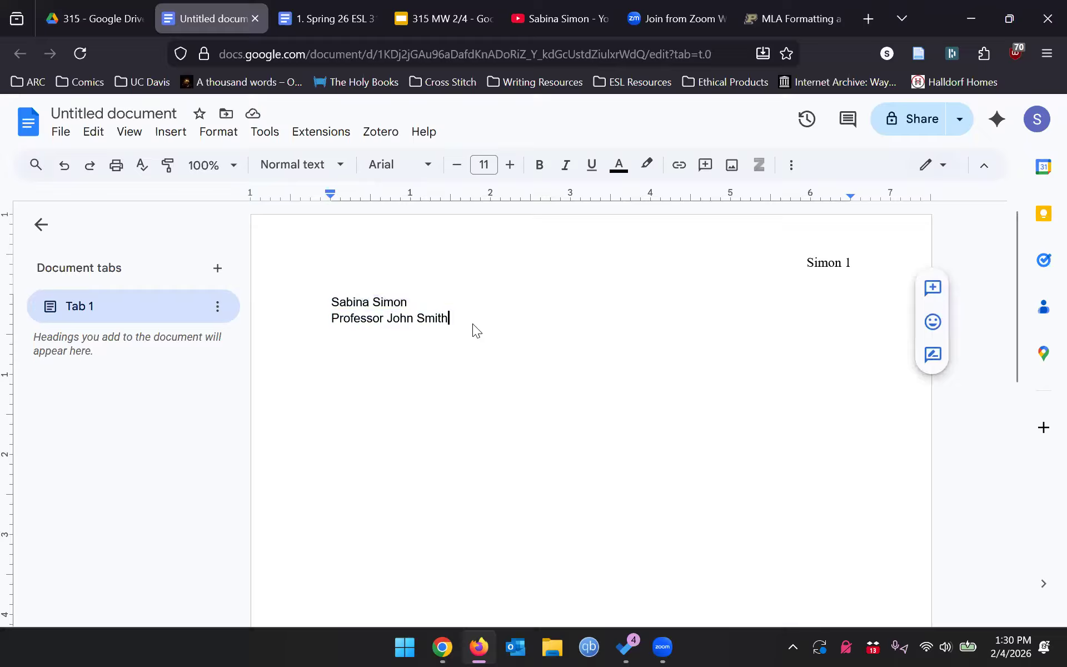
key(Return)
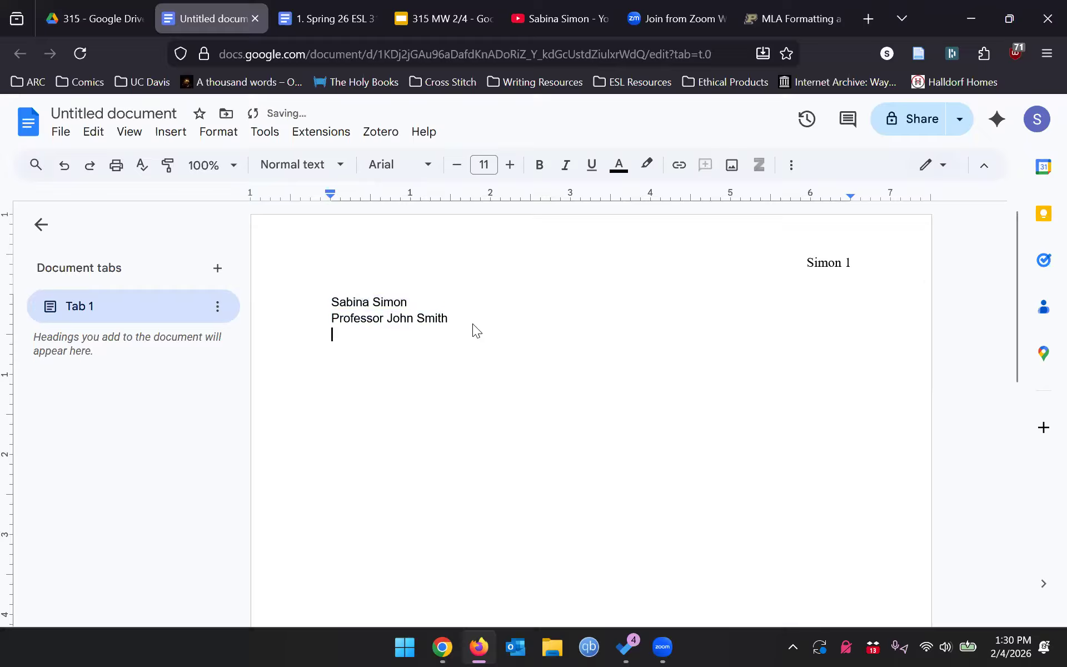
text(ES)
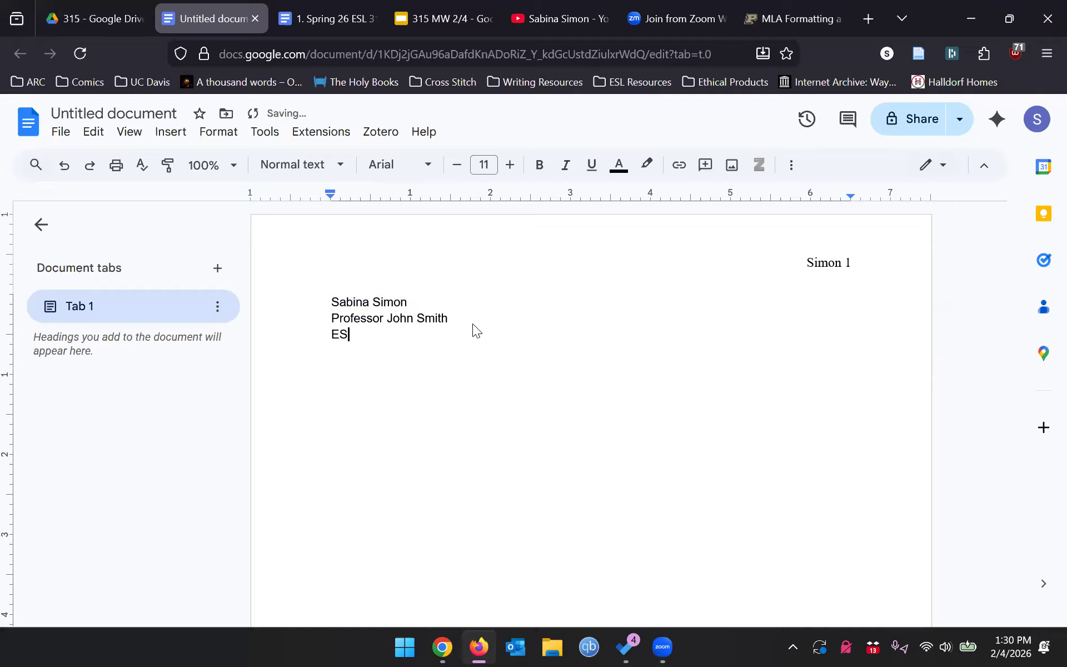
text(L 315)
key(Return)
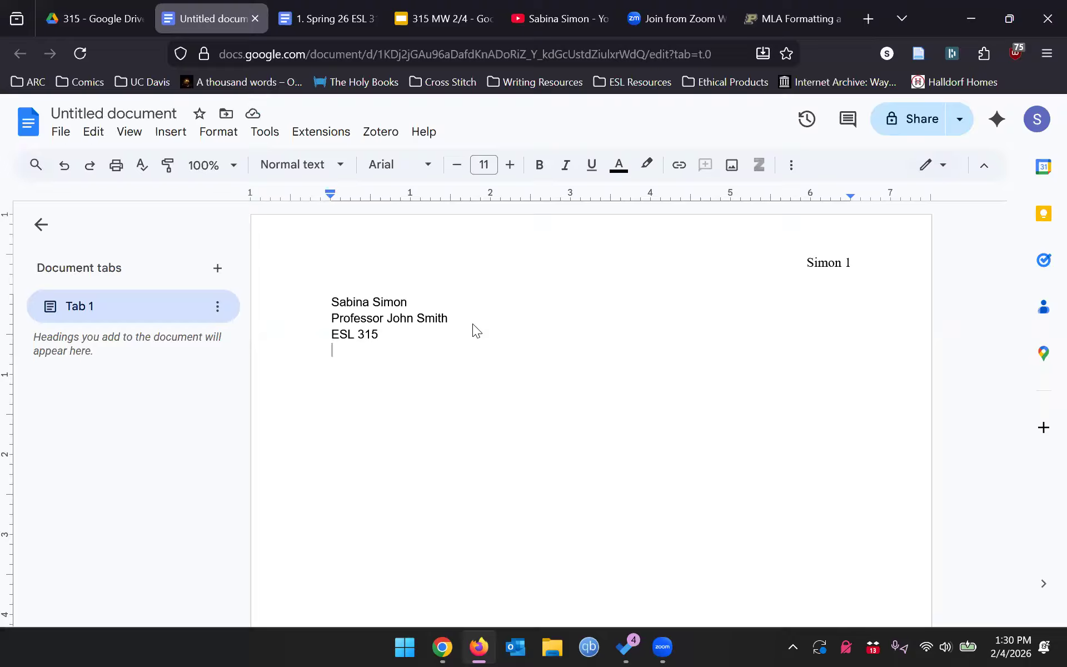
text(8 Februar)
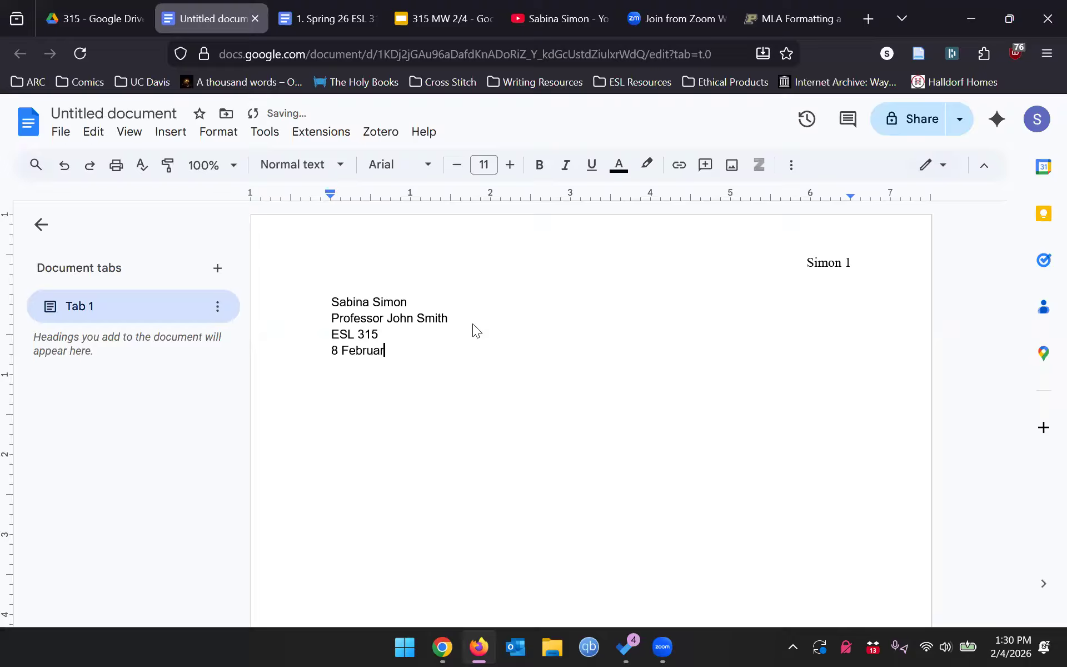
text(y 2026)
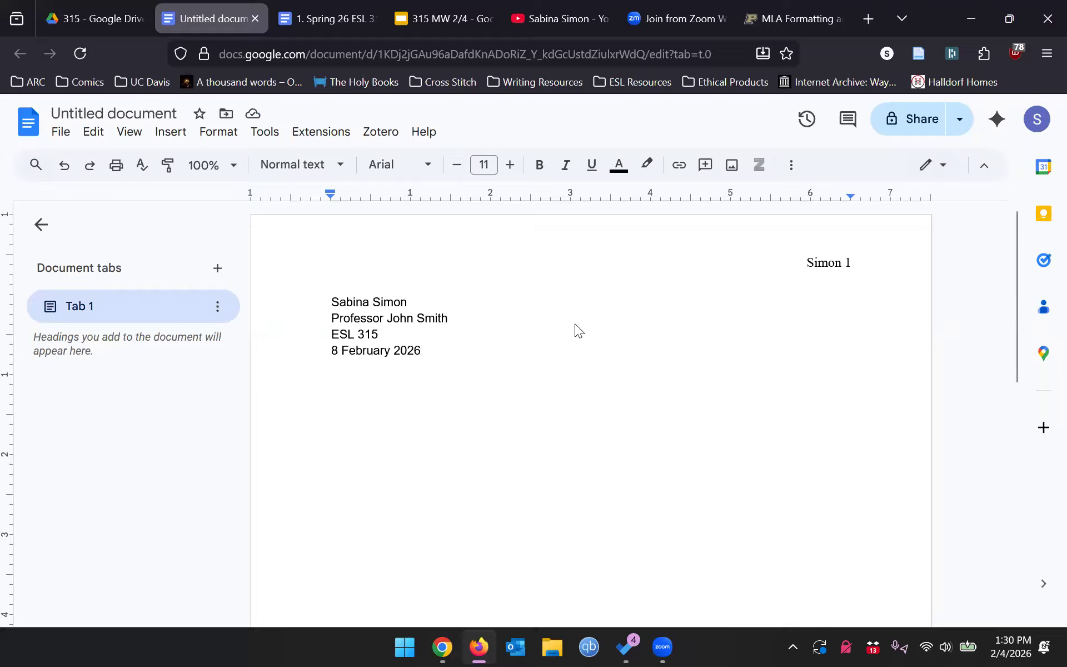
key(Return)
key(Return)
- Center the line and type the title 'Summary Response 1'
click(791, 165)
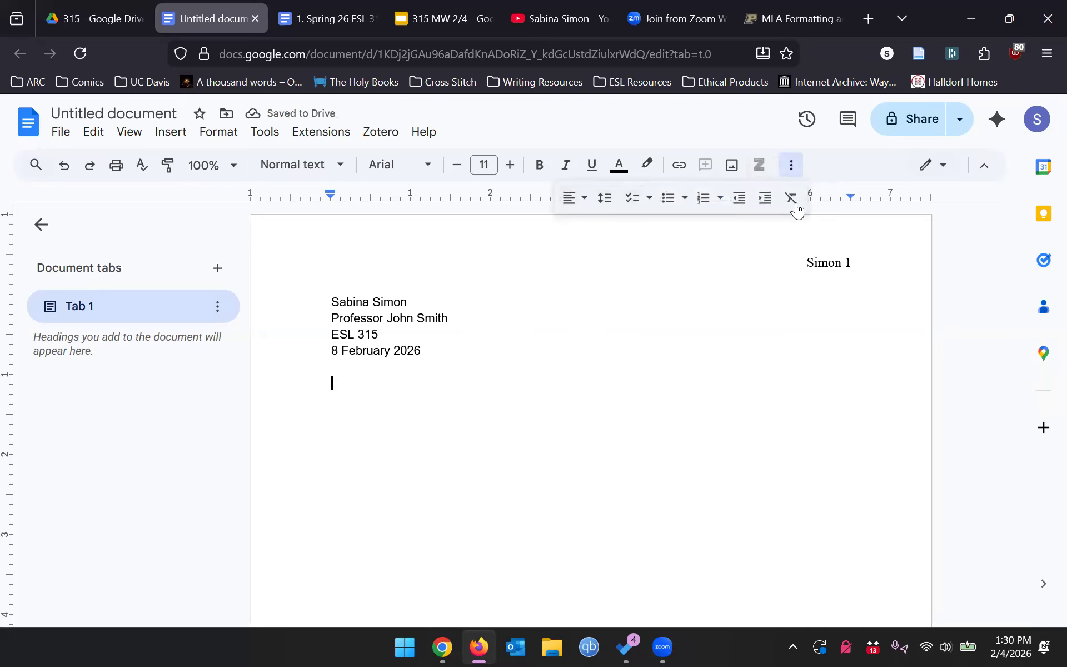
click(476, 396)
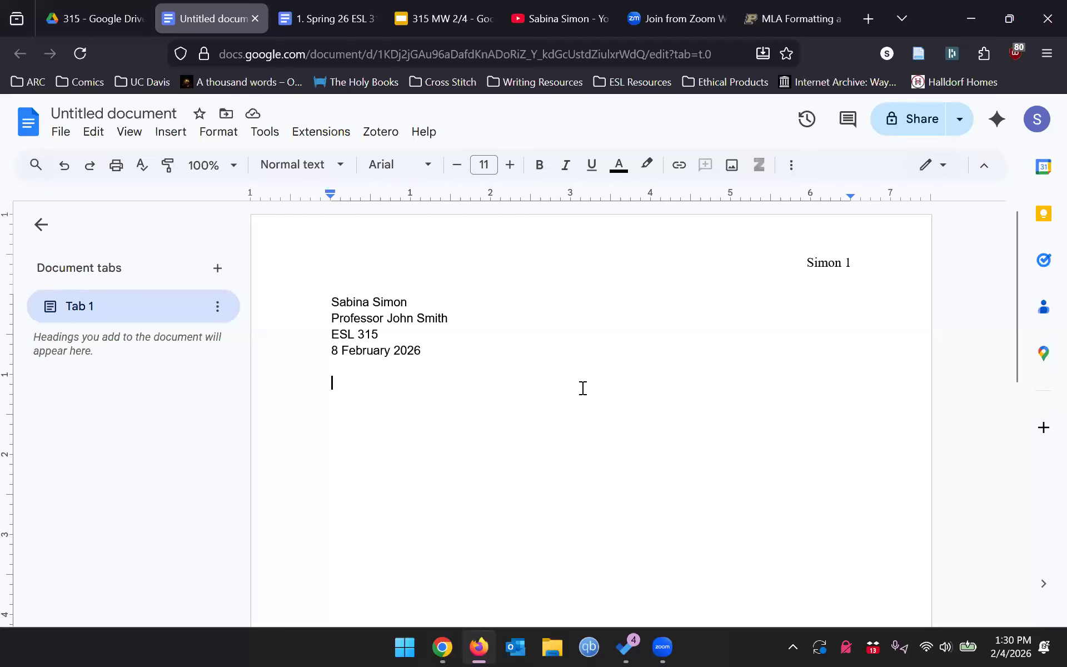
click(789, 165)
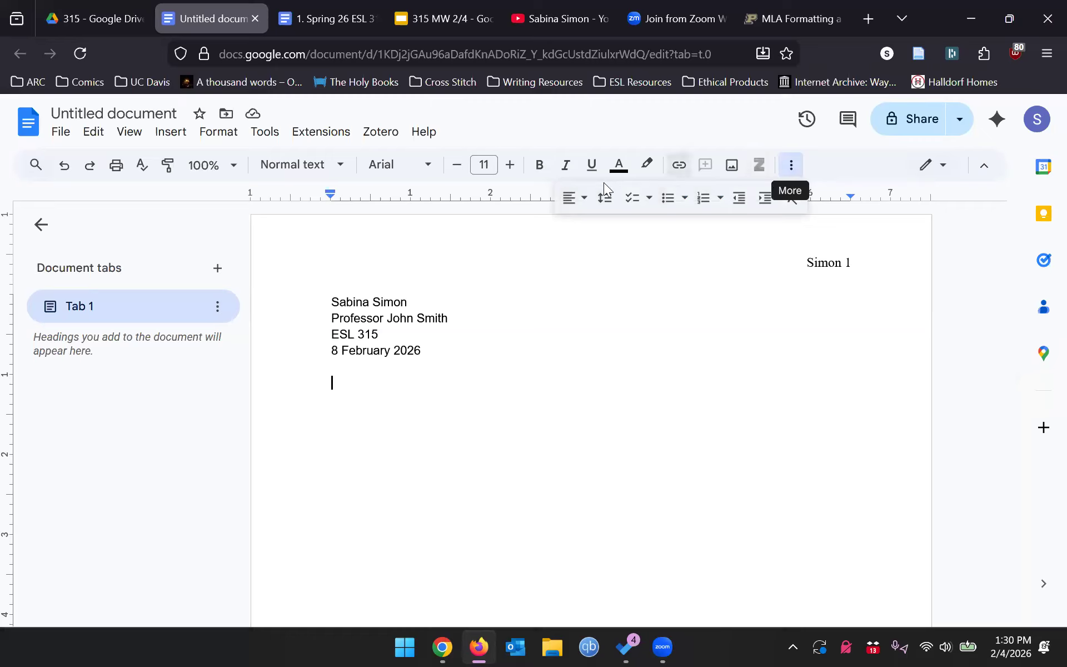
click(581, 208)
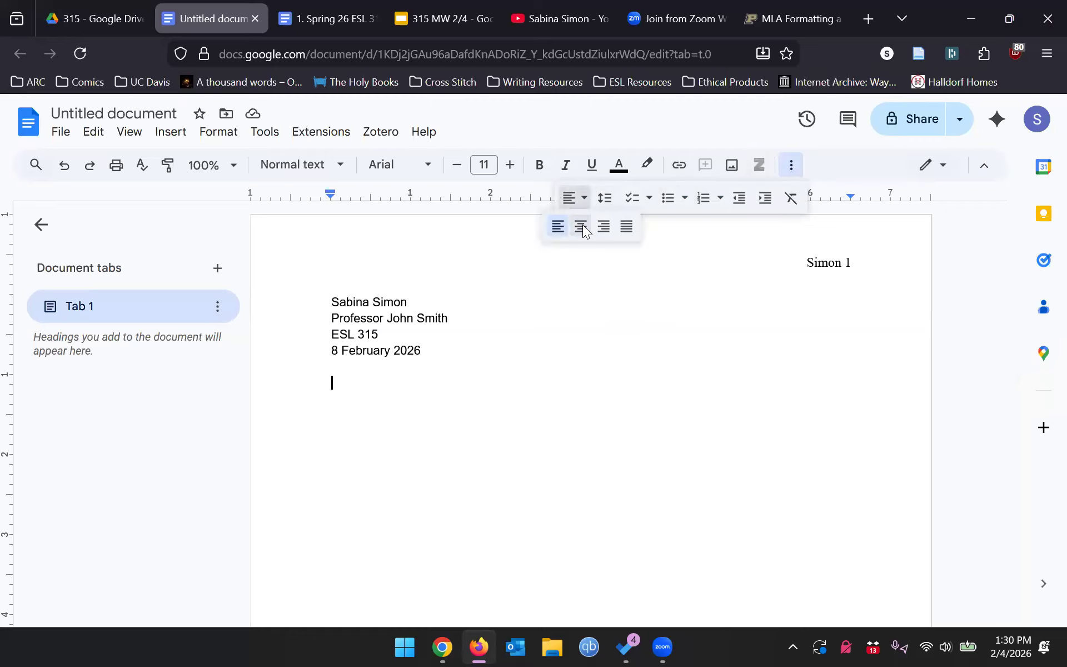
click(582, 226)
scroll(779, 316, down, 2)
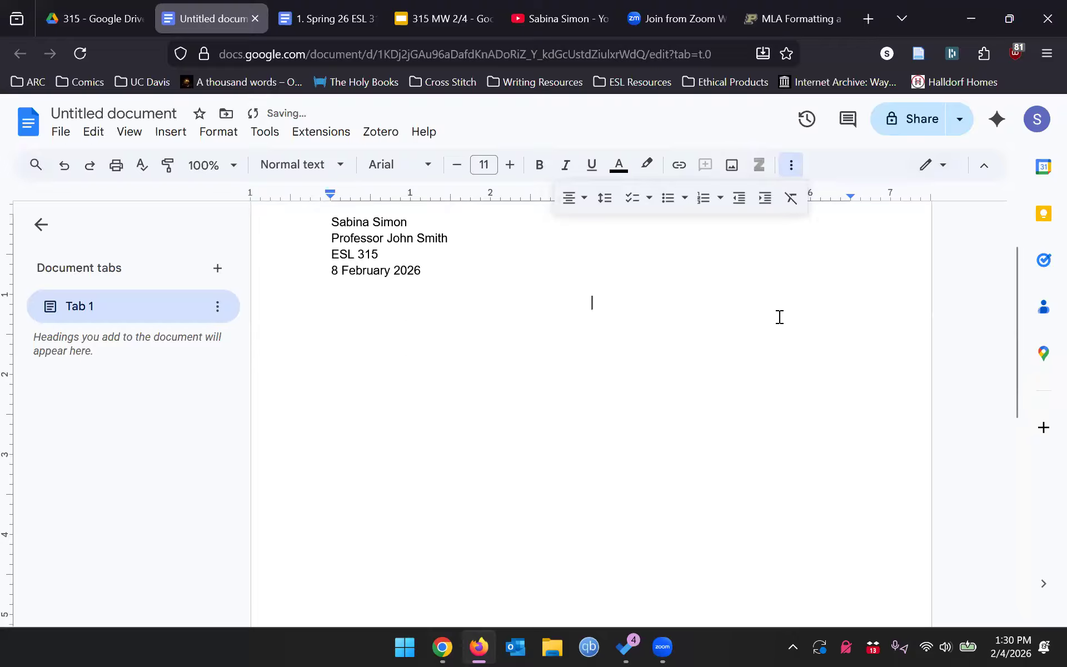
text(Summary Response 1)
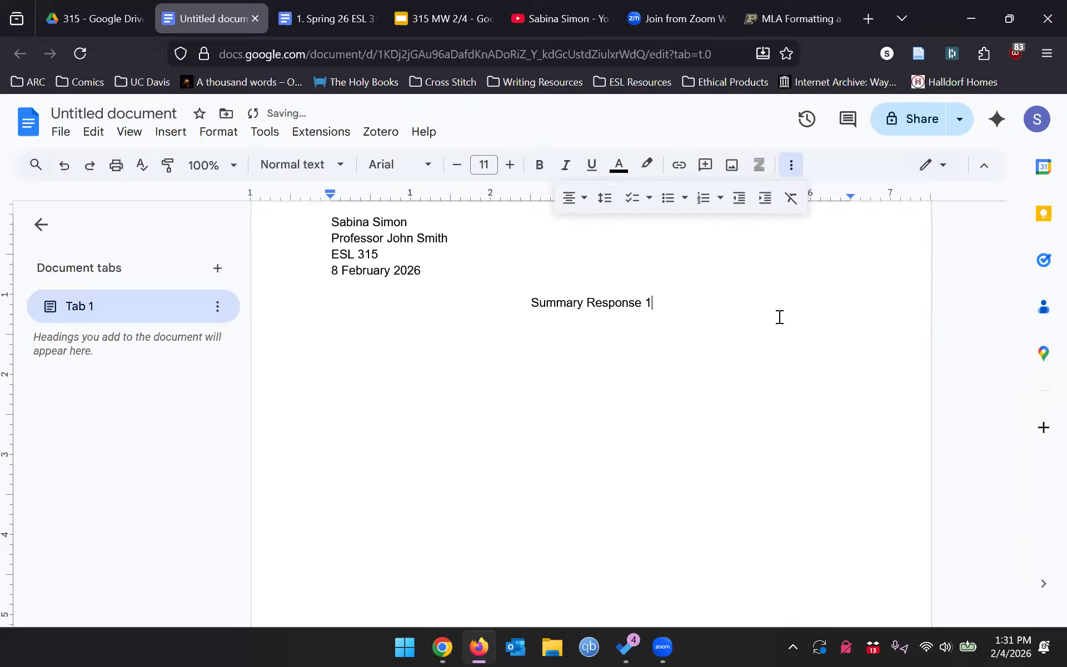
scroll(719, 326, up, 2)
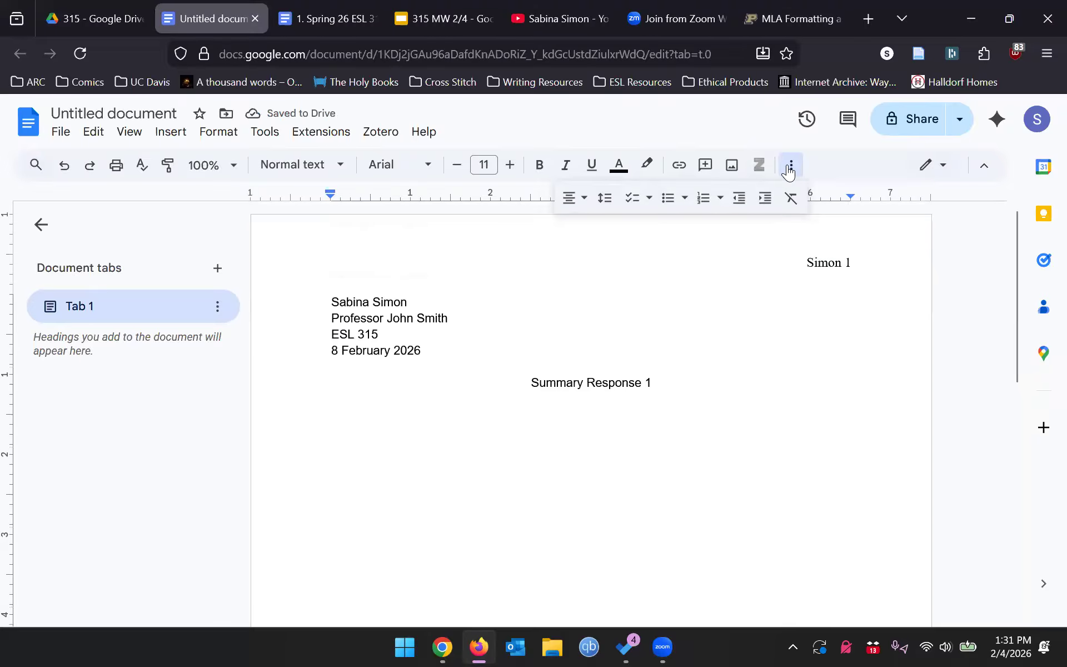
- Start a left-aligned body line below the title with a Tab first-line indent
click(791, 164)
key(Return)
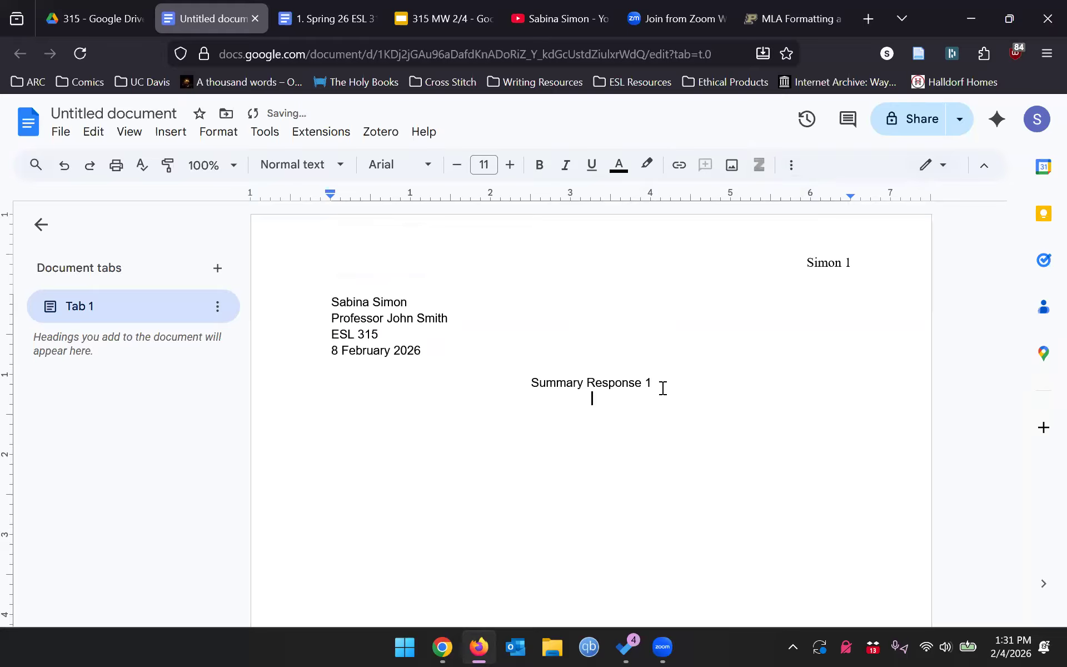
key(ctrl+shift+l)
click(669, 379)
key(Return)
key(Tab)
key(Tab)
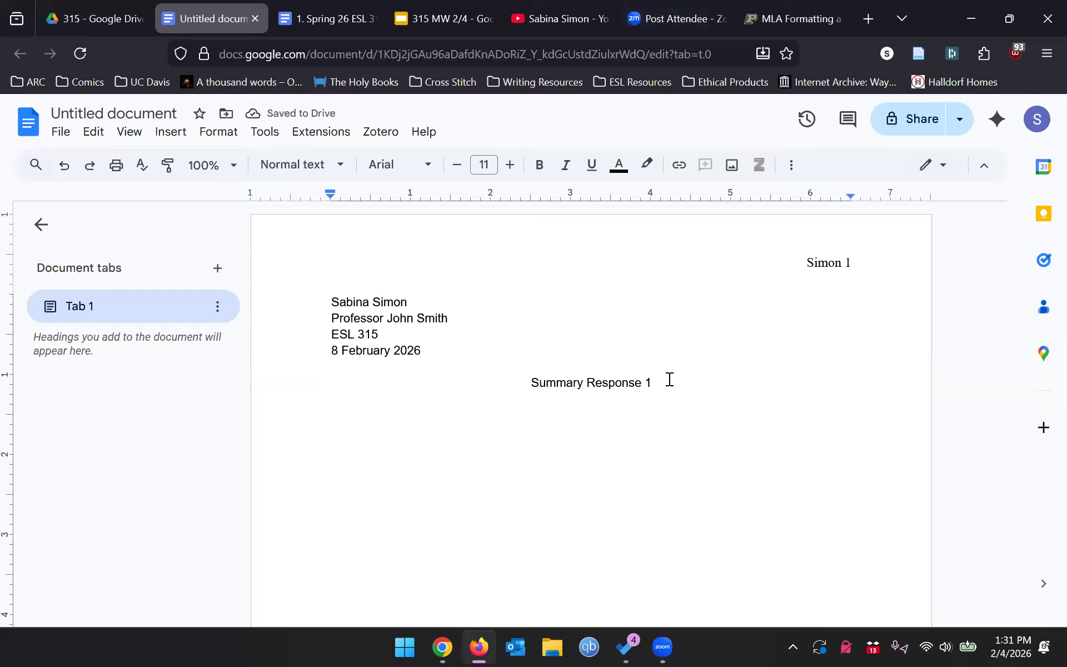
- Type an indented filler paragraph, then a second paragraph ending with 'asdf.'
text(Star)
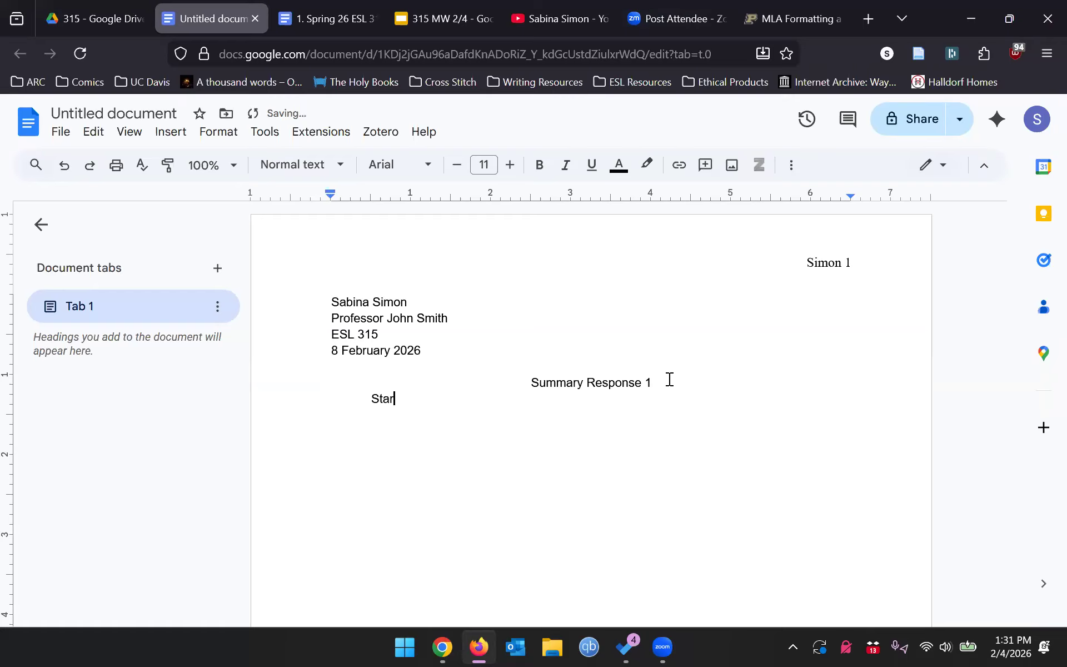
text(t typing here what your essa)
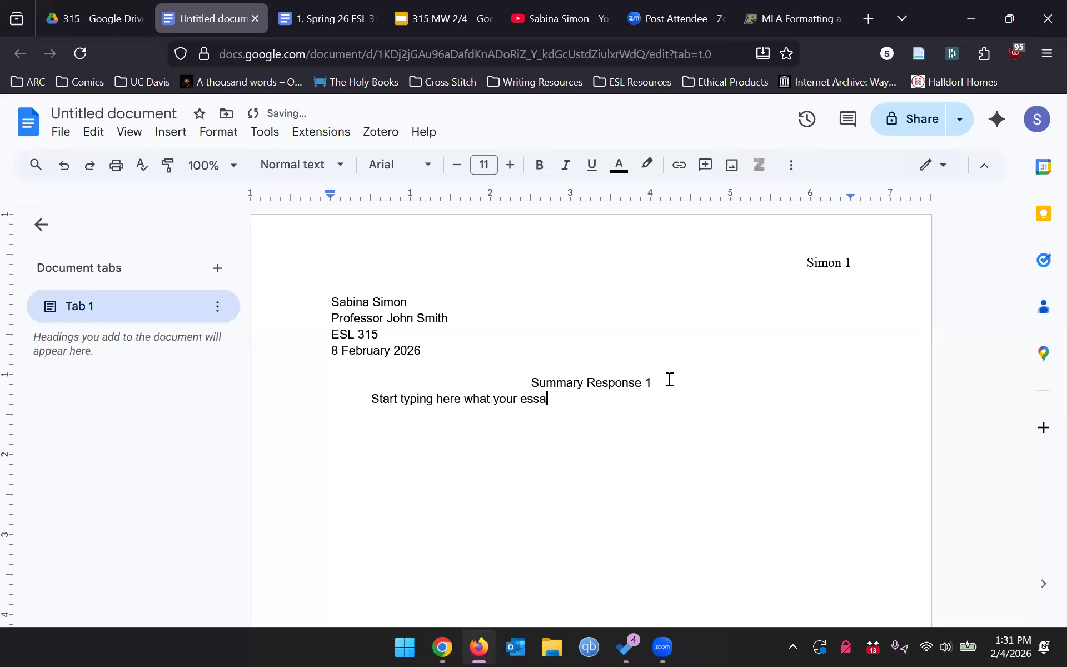
text(y will look like. This is my essay lalalal alala lalalal lalal ala lal la lalal all a lalala la la lal alal al)
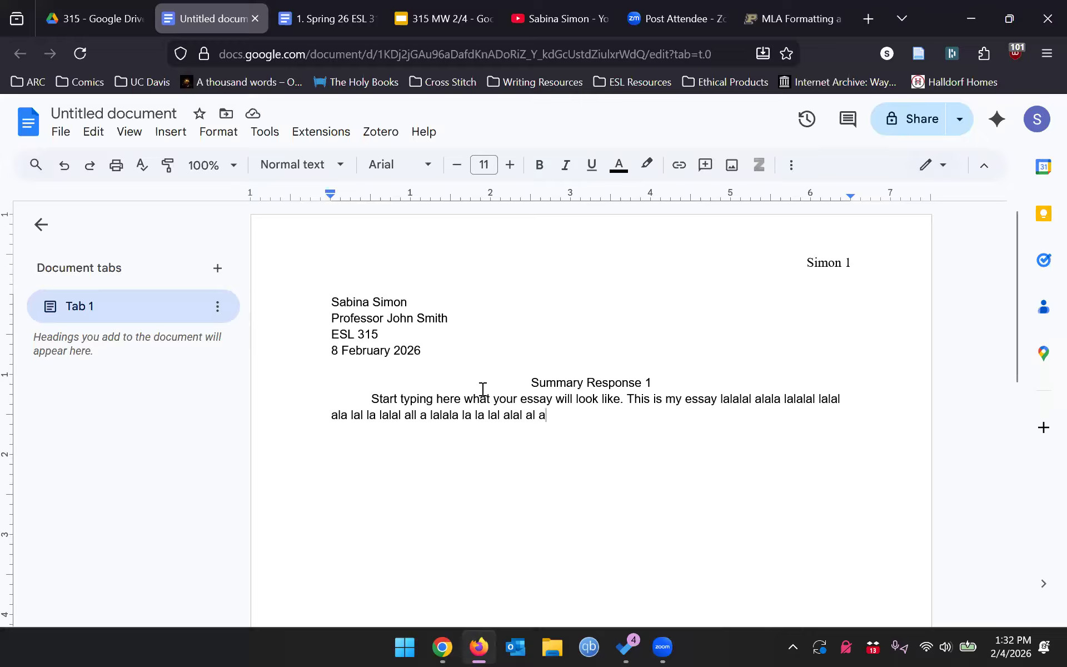
text(aj dflkajldfj aldkjf lakjdf lakjd flkjd lfkajd flk)
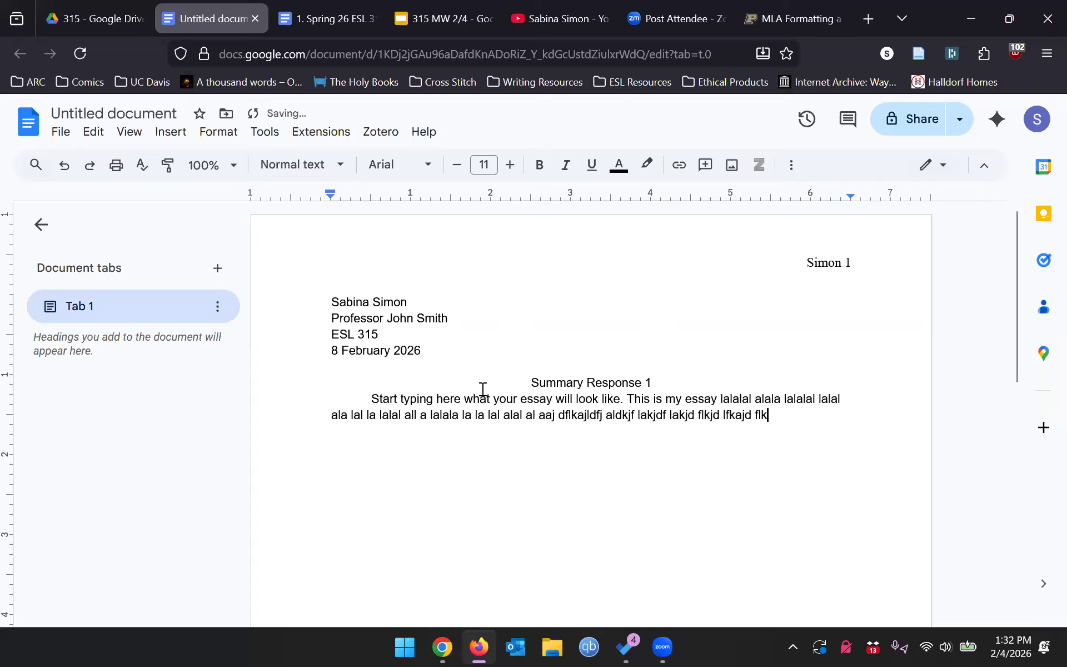
text(jd lkajd flkajd flkdj flkajd lfkajdl ajkdf akjf ldaskjf ld)
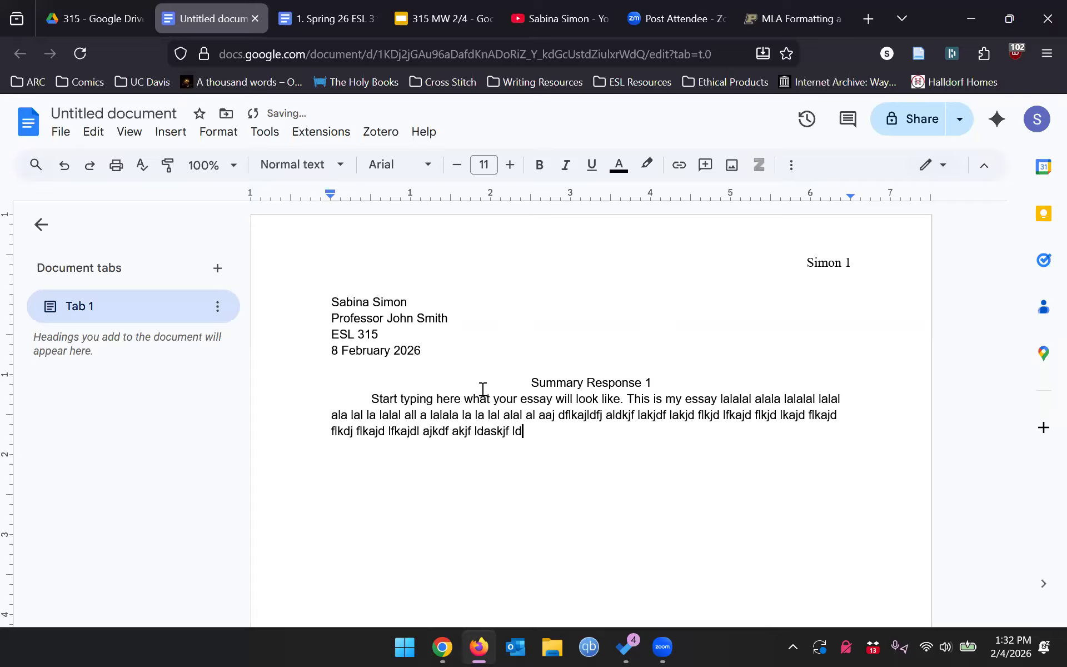
text(akjd lfkaj dlfkj alkfj lakdjf lakdj lskjdf lakjd lakdj ldjf )
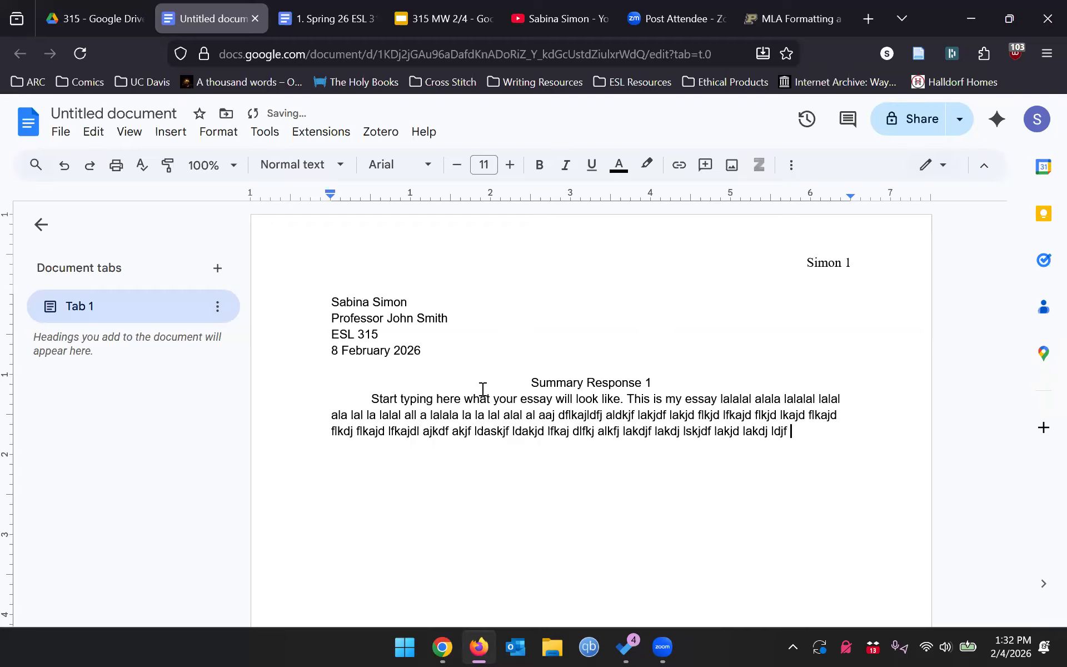
text(lajdf lakjd flakj lakh dlfkja ldkjal dfjalkdja ldk jf)
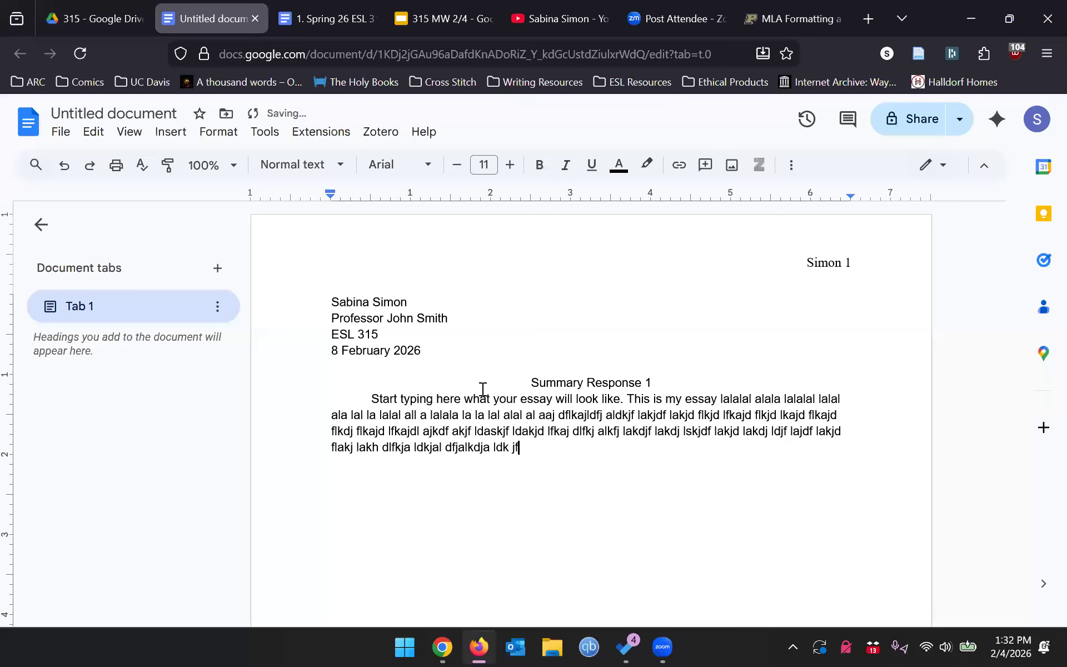
text(.)
key(Return)
text(Lkaj fakjdlf jadslkfja ldkjf alskdj flakdj flakjd lakjd flakjd lfkja)
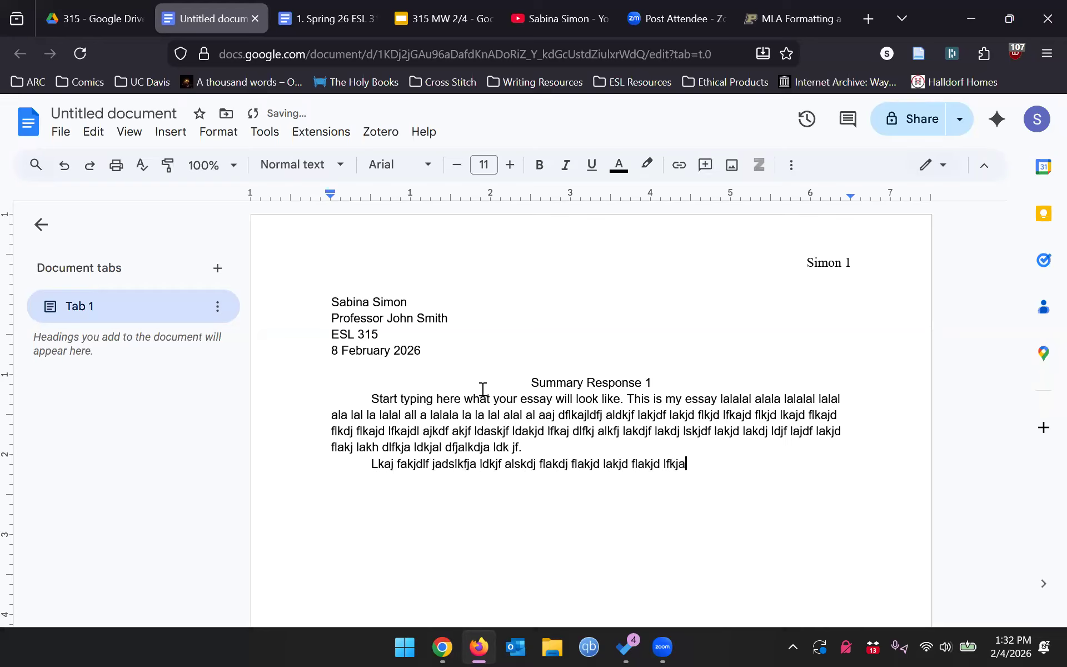
text(dlf jalkdj flakjdf lakjdf lakh fldjf aldkj lakjdf lakjdf lkjf )
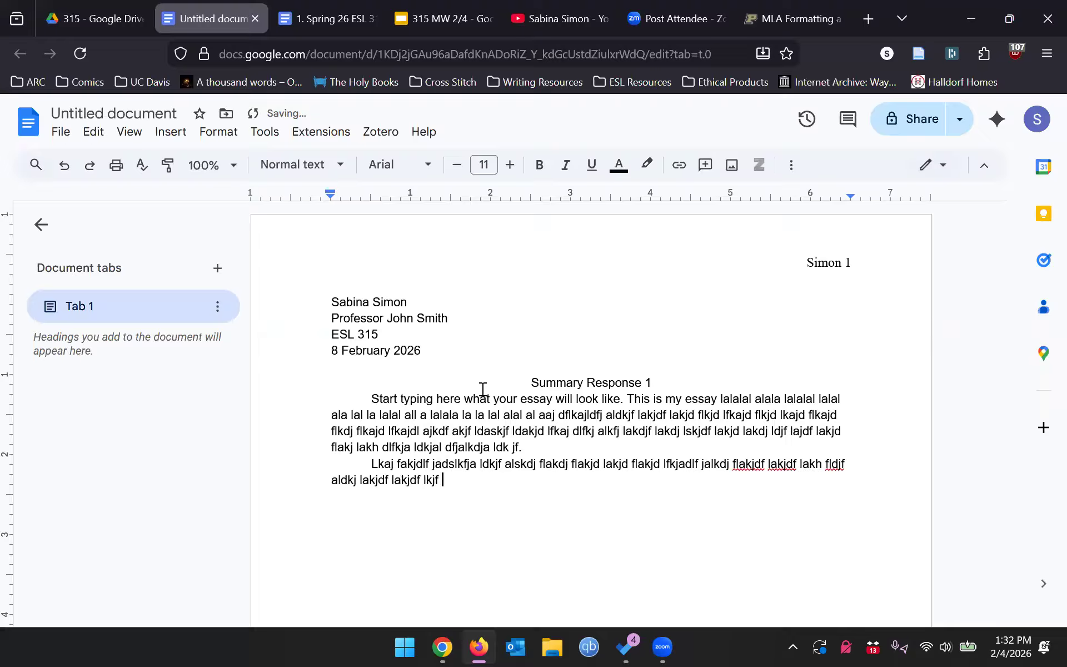
text(lkjdf lakjdf lkasjdf lkajf ladjf lakjd laskj dflaksjdf lakjdf ladj f)
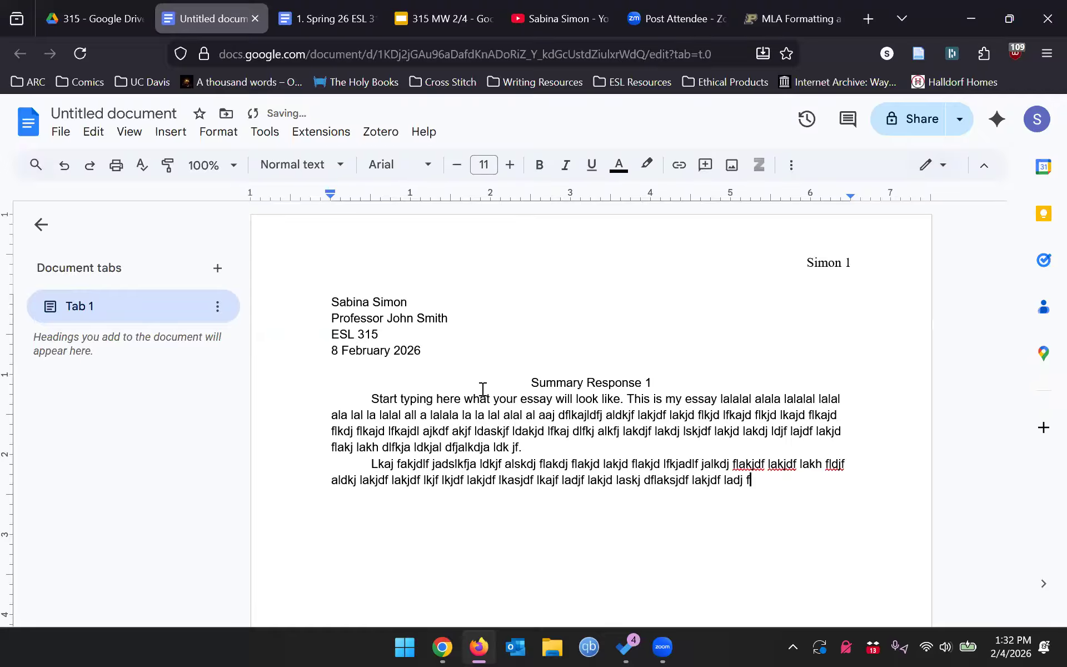
text(laskjdf lak jfldkjaf lkj alfkj lakdfj laksjd flakjd lakjf dl)
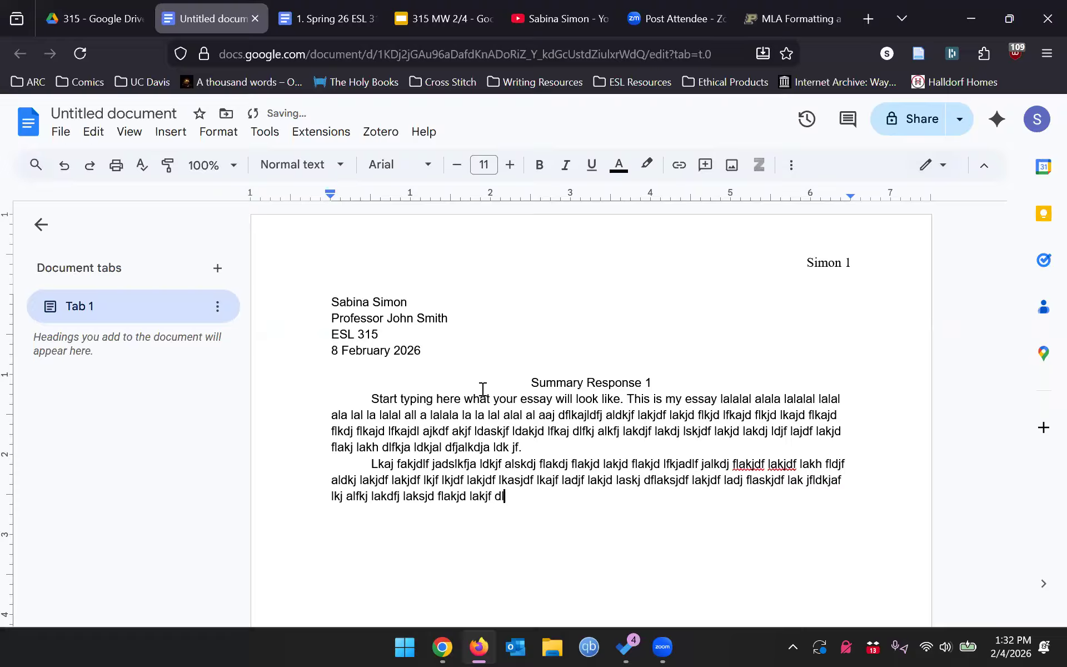
text(kja ldkjfalsdjf alkdjf lakdjf asdf.)
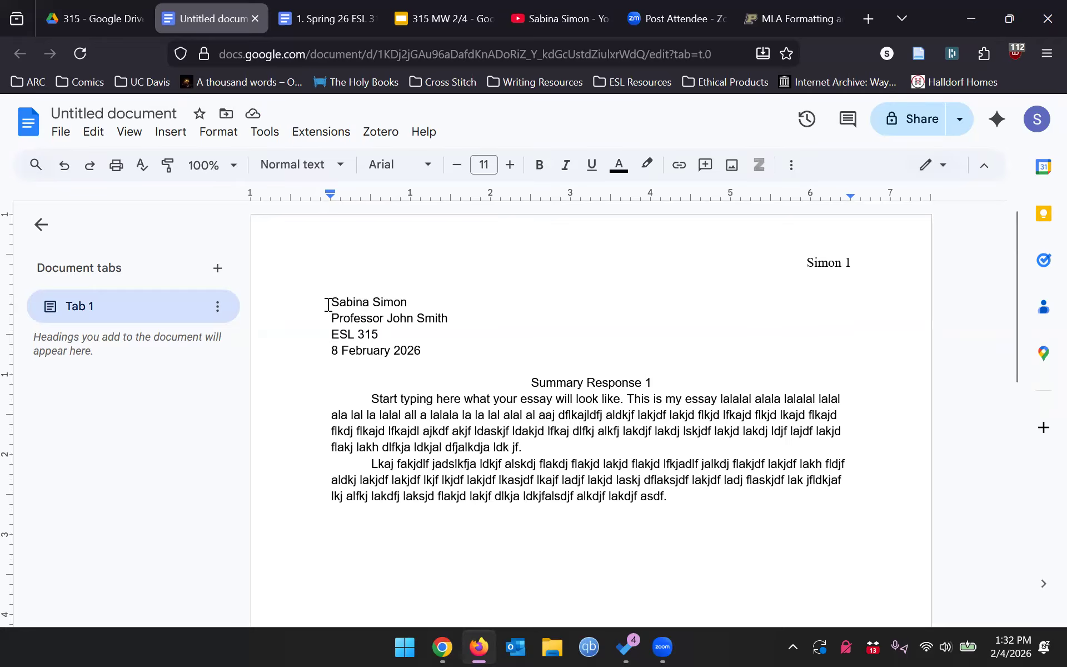
- Select all document text and set it to Times New Roman, size 12
drag(329, 304, 793, 533)
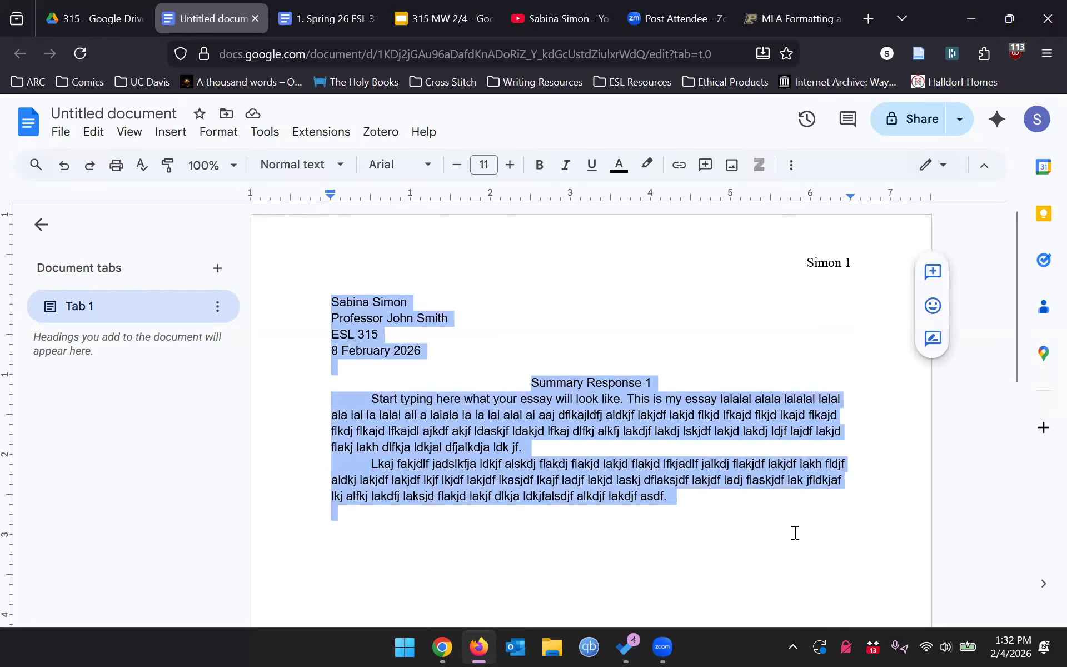
click(593, 373)
drag(332, 303, 739, 510)
click(739, 510)
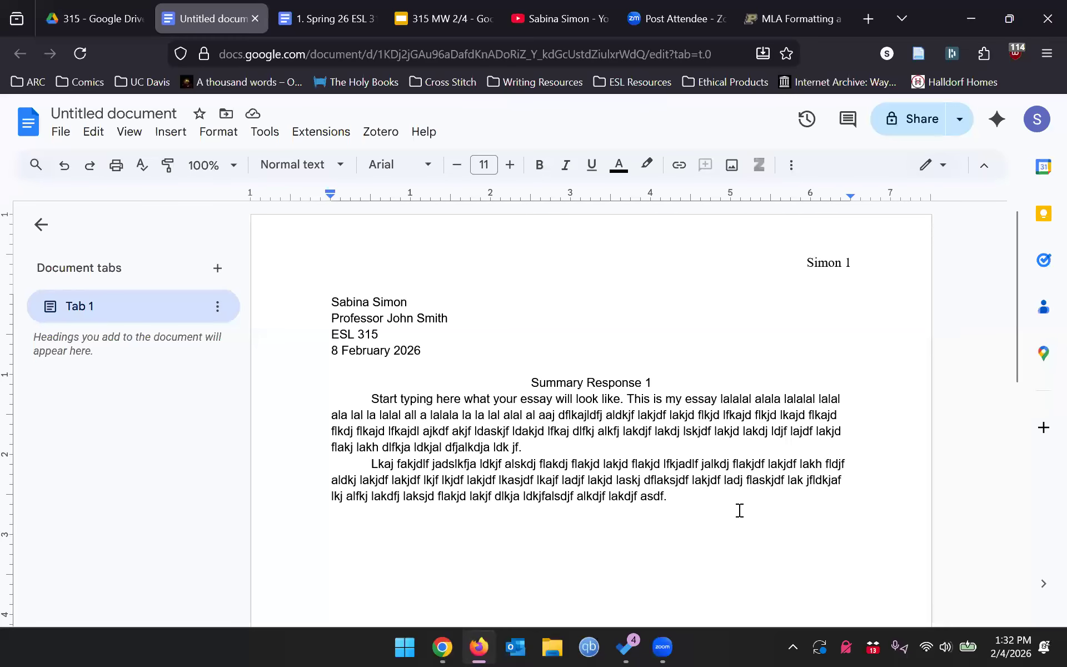
key(ctrl+a)
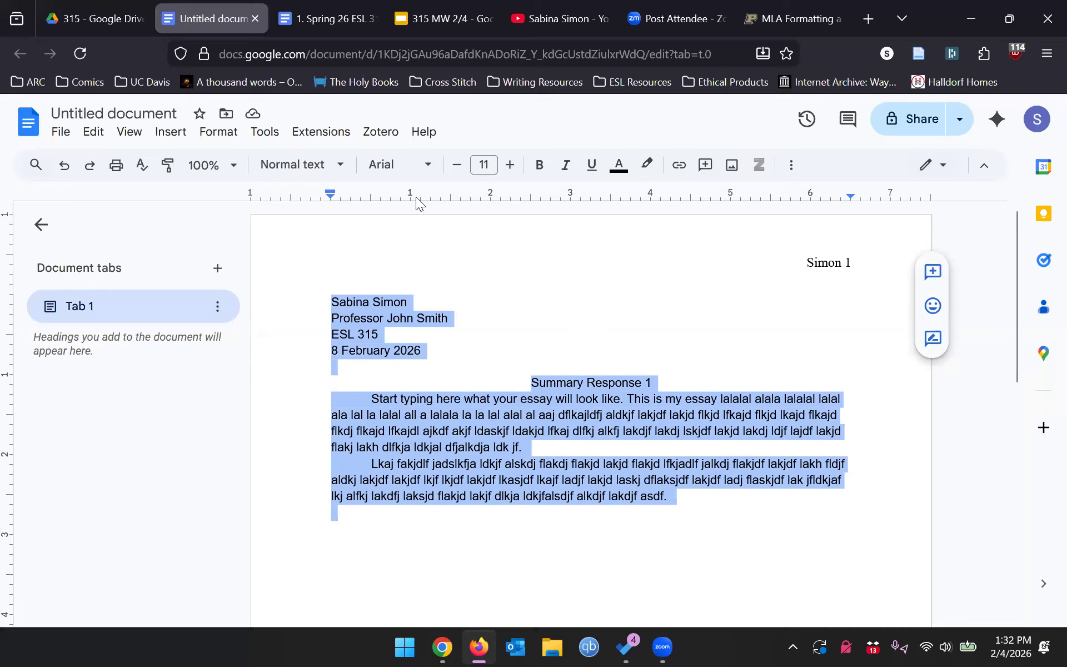
click(407, 169)
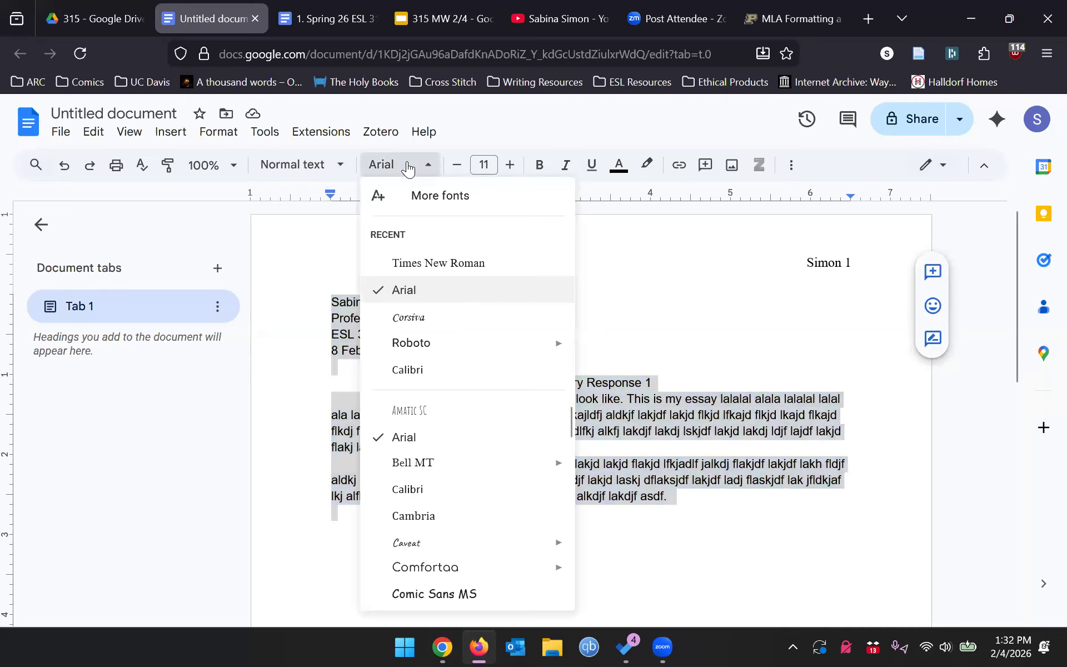
click(430, 267)
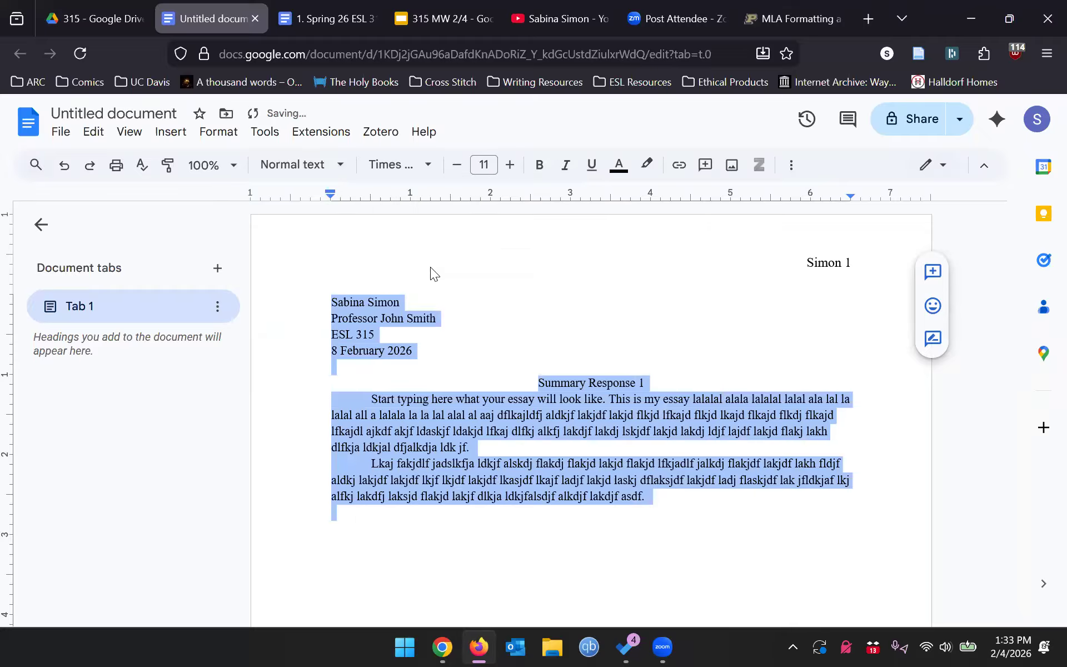
click(494, 165)
text(12)
key(Return)
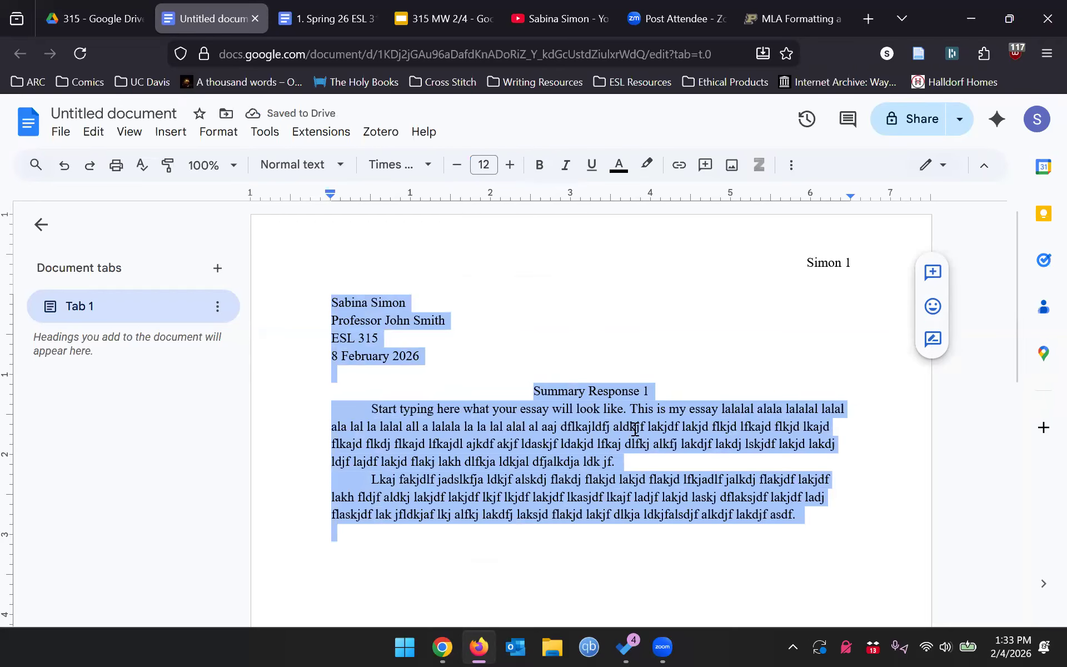
scroll(659, 286, down, 2)
scroll(308, 218, up, 2)
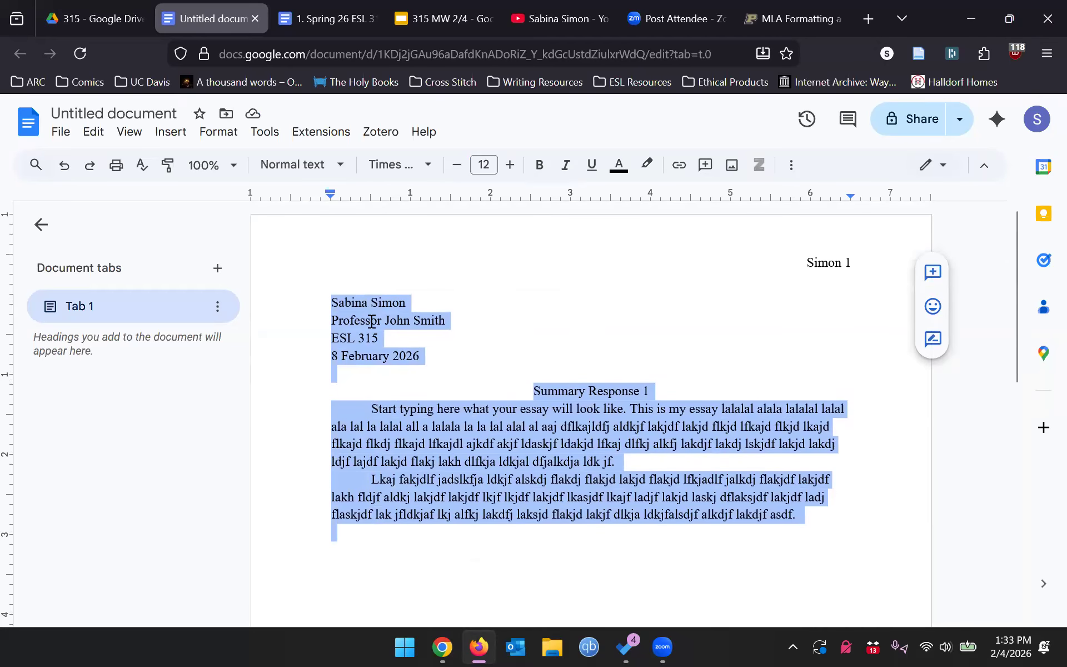
- Apply Double line spacing to all the selected essay text and review the result
click(791, 166)
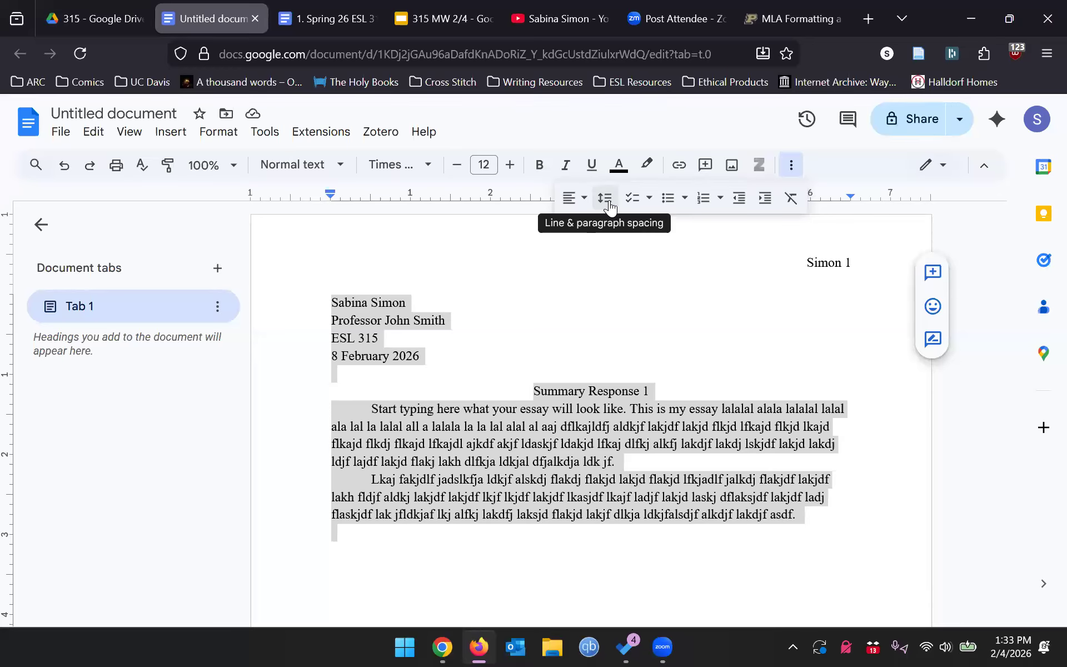
click(605, 198)
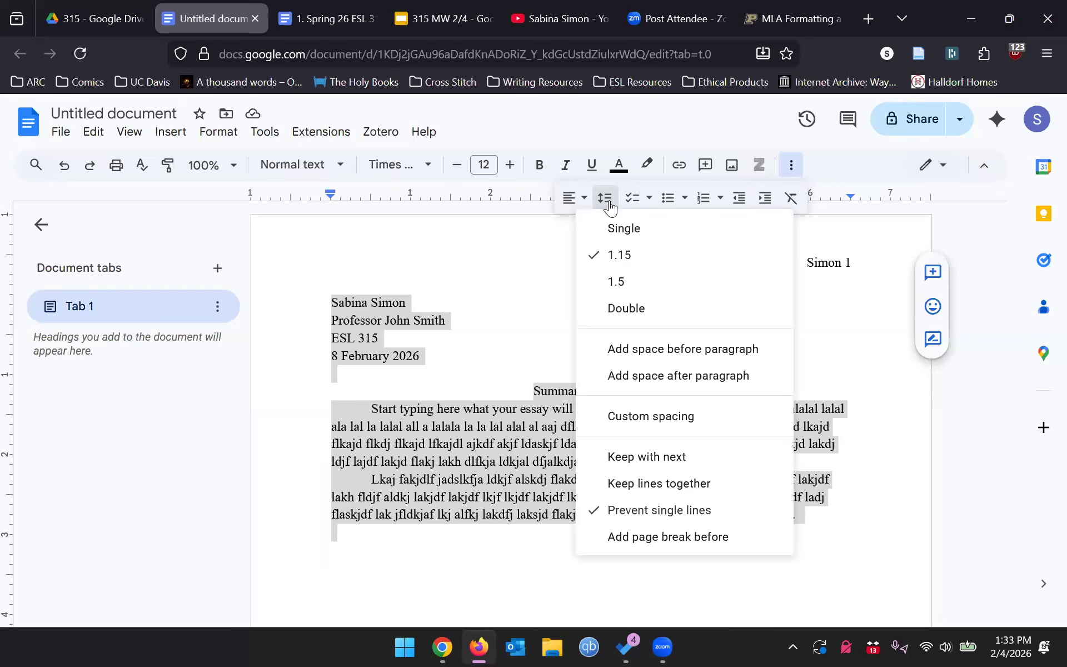
click(628, 308)
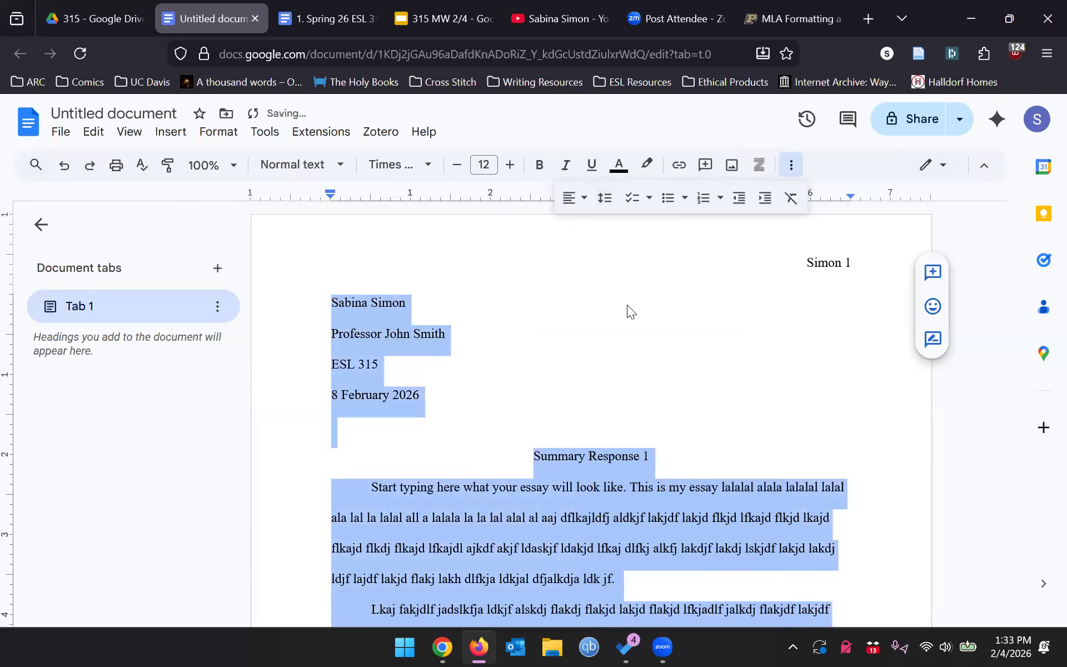
click(627, 304)
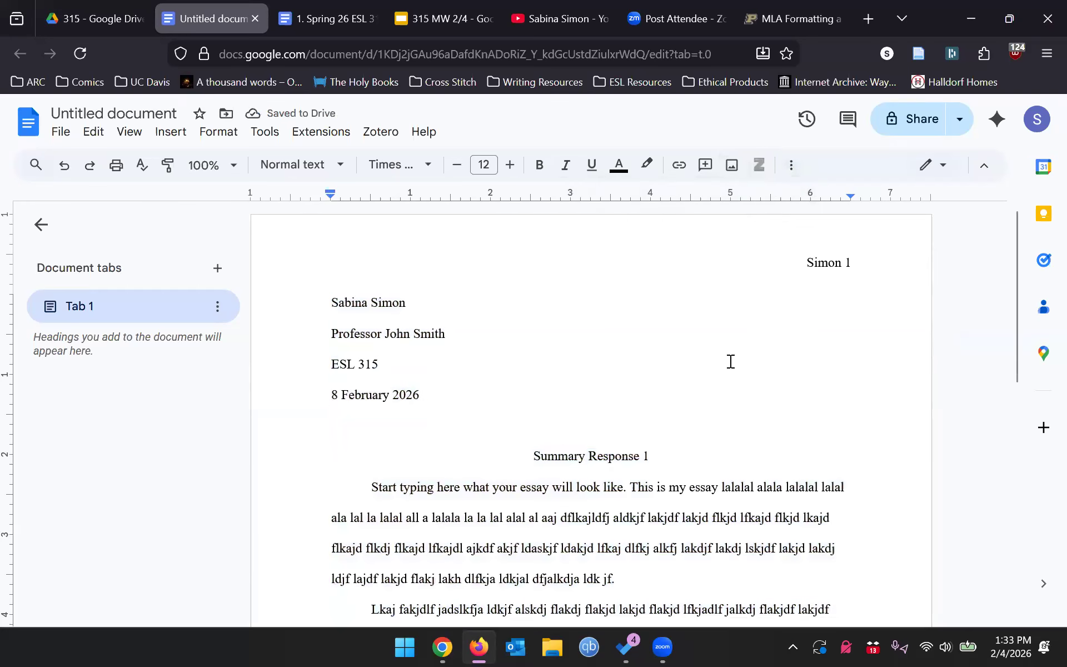
scroll(730, 361, down, 3)
scroll(729, 361, down, 15)
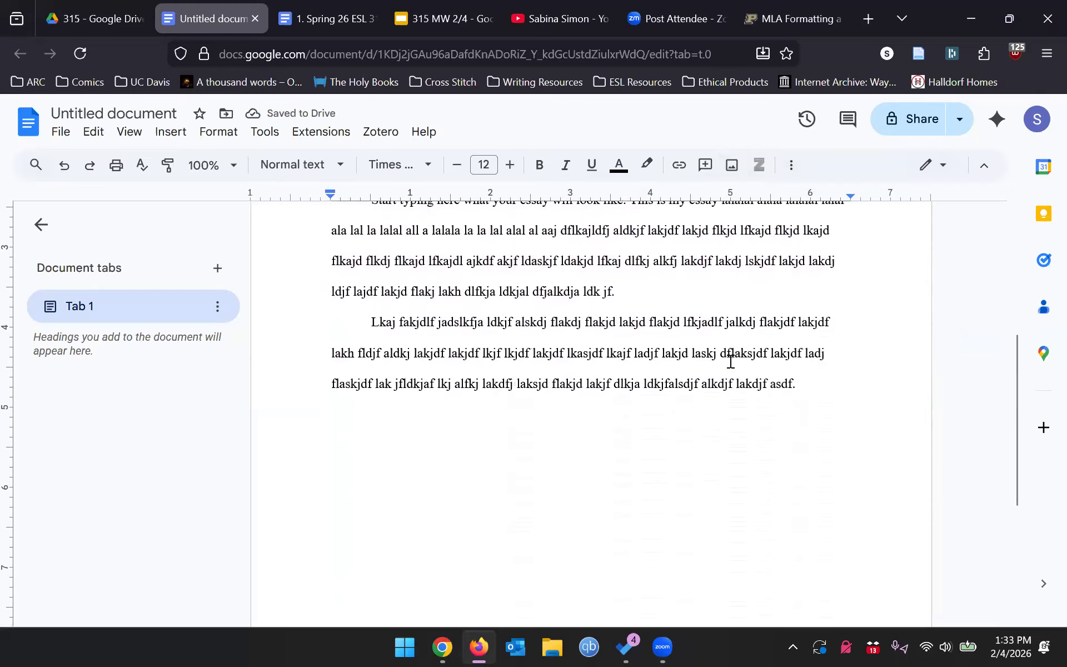
scroll(730, 361, up, 10)
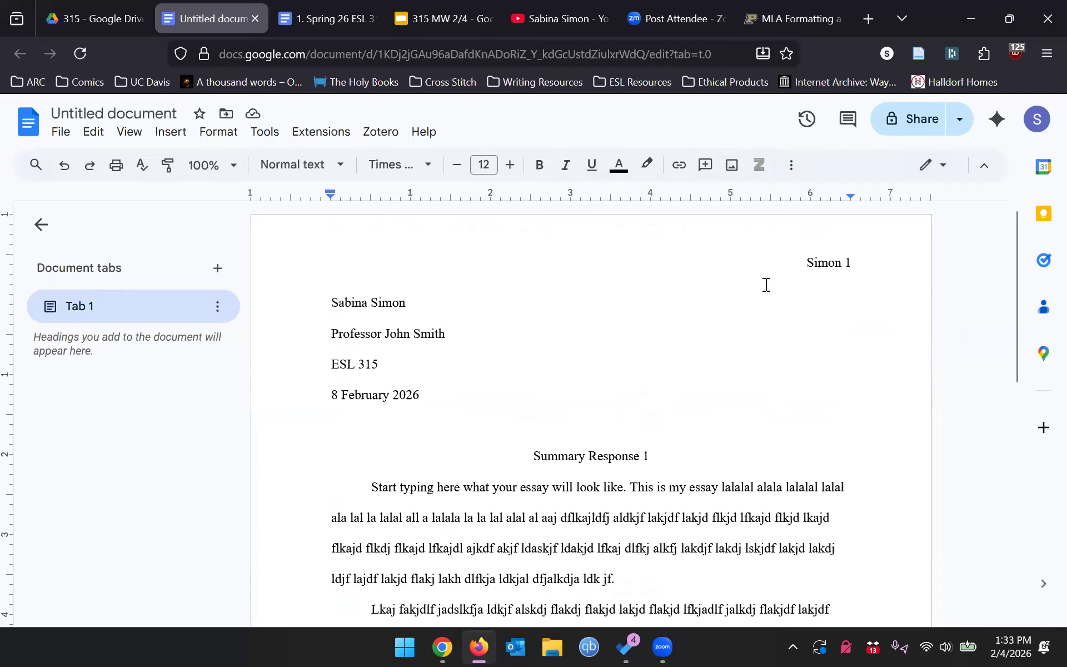
- Change the document title from Untitled document to 'MLA Format'
click(123, 114)
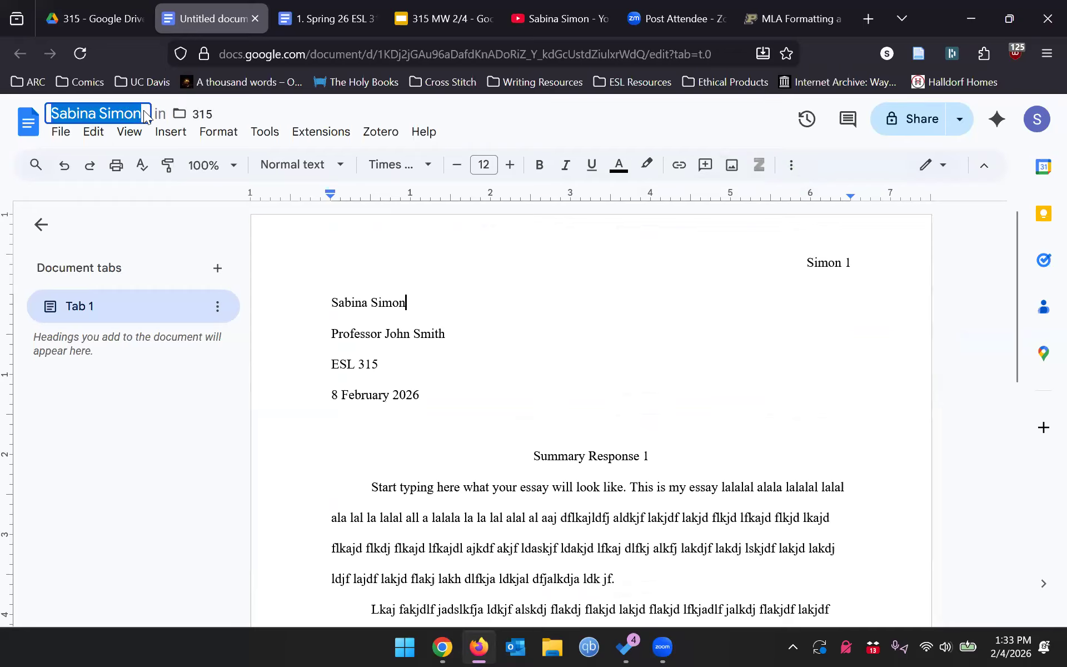
text(MLA Format)
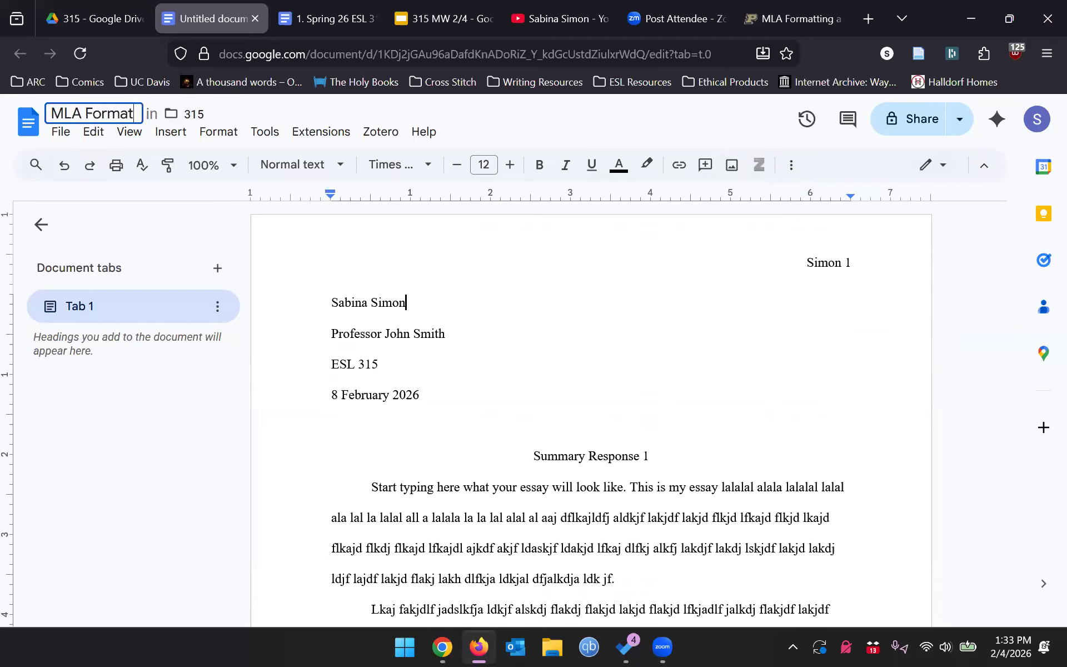
key(Return)
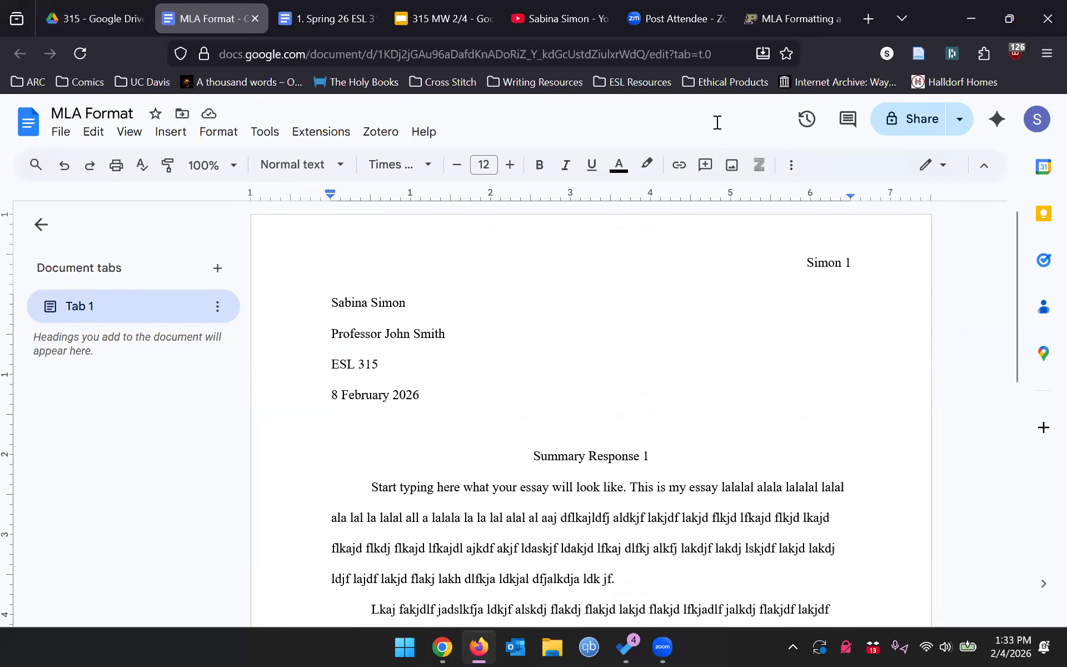
- Download the essay as a Word file, MLA Format(1).docx, and open the finished download
click(61, 133)
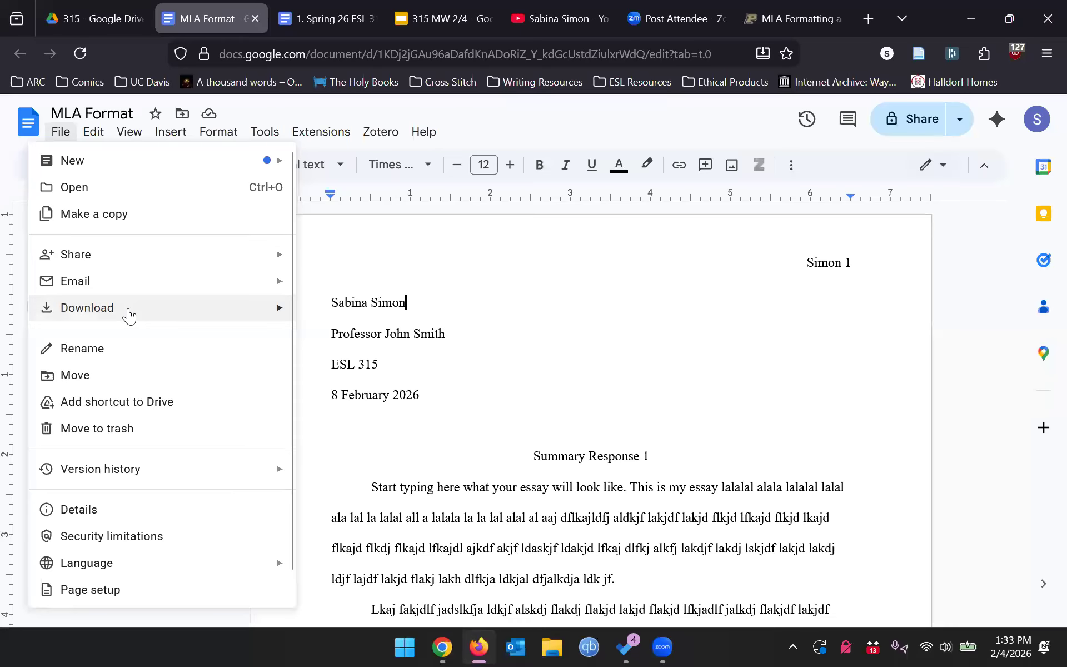
mouse_move(129, 316)
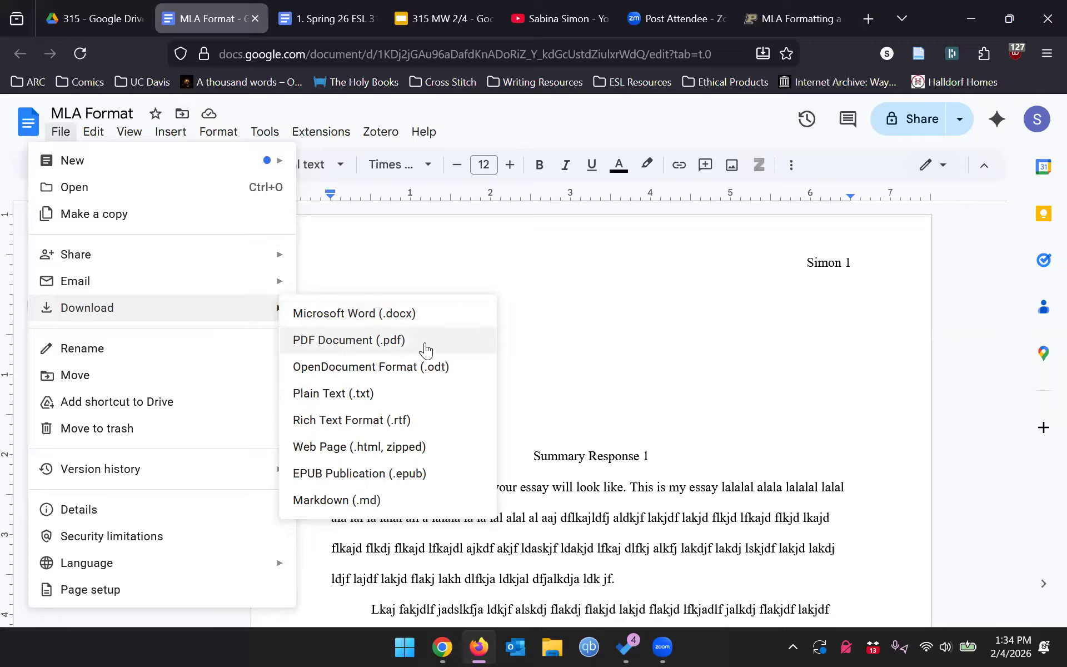
click(425, 314)
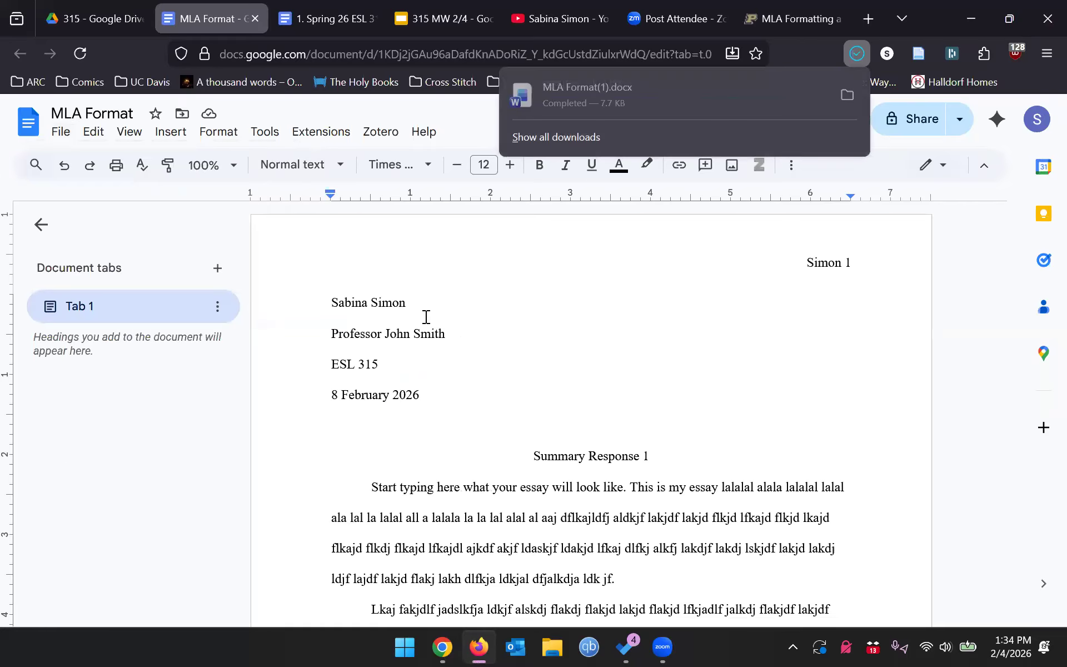
click(676, 99)
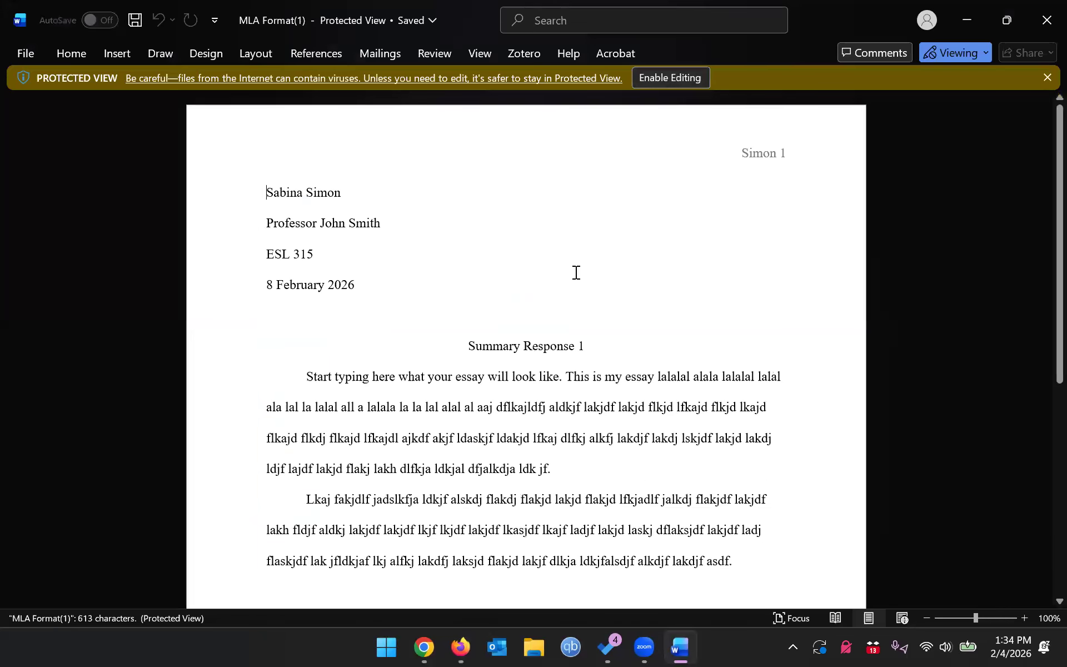
- Scroll through MLA Format(1).docx in Word's Protected View to check header, font and double spacing
scroll(576, 272, down, 4)
scroll(576, 272, up, 4)
scroll(576, 273, down, 5)
scroll(574, 272, up, 5)
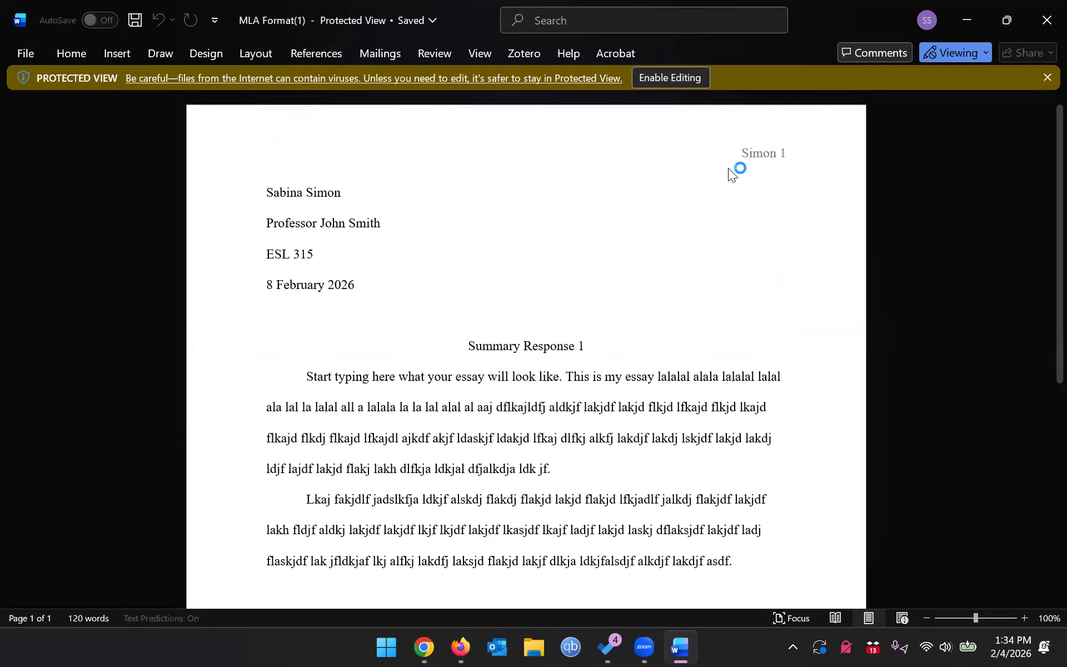